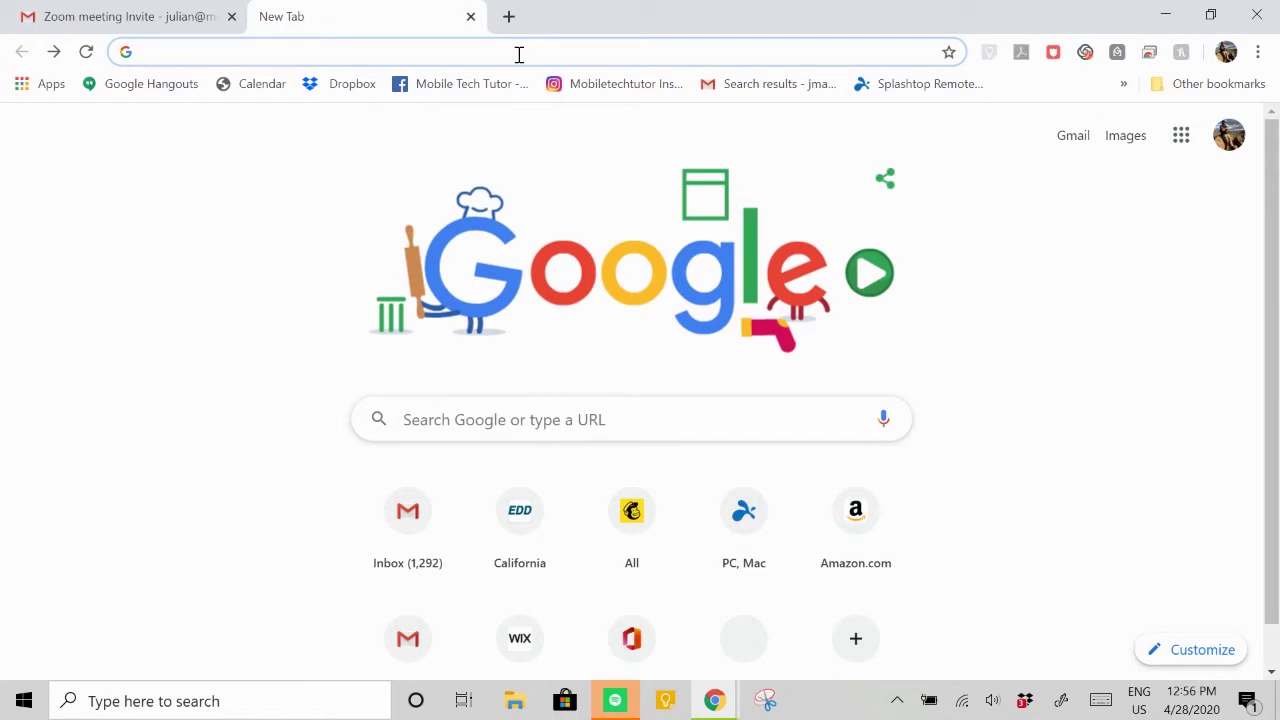
- Load zoom.com and go to the Zoom sign-in page
type("zoo")
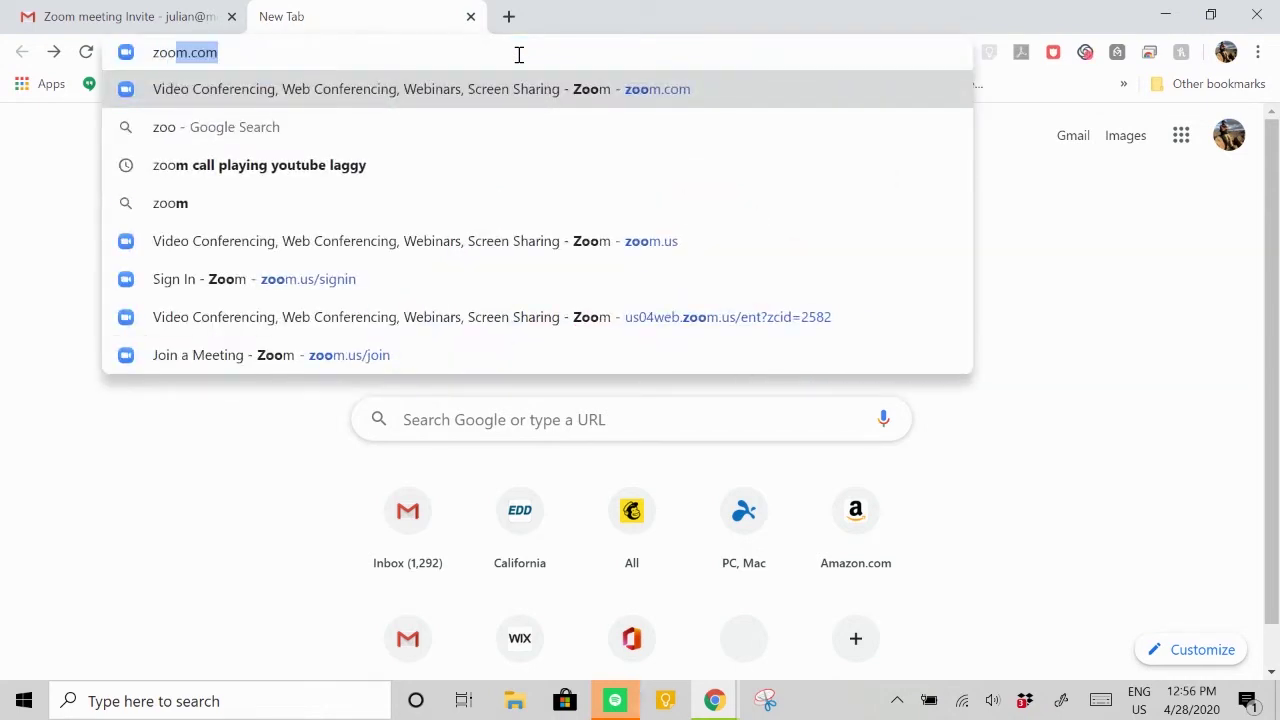
type("m.com")
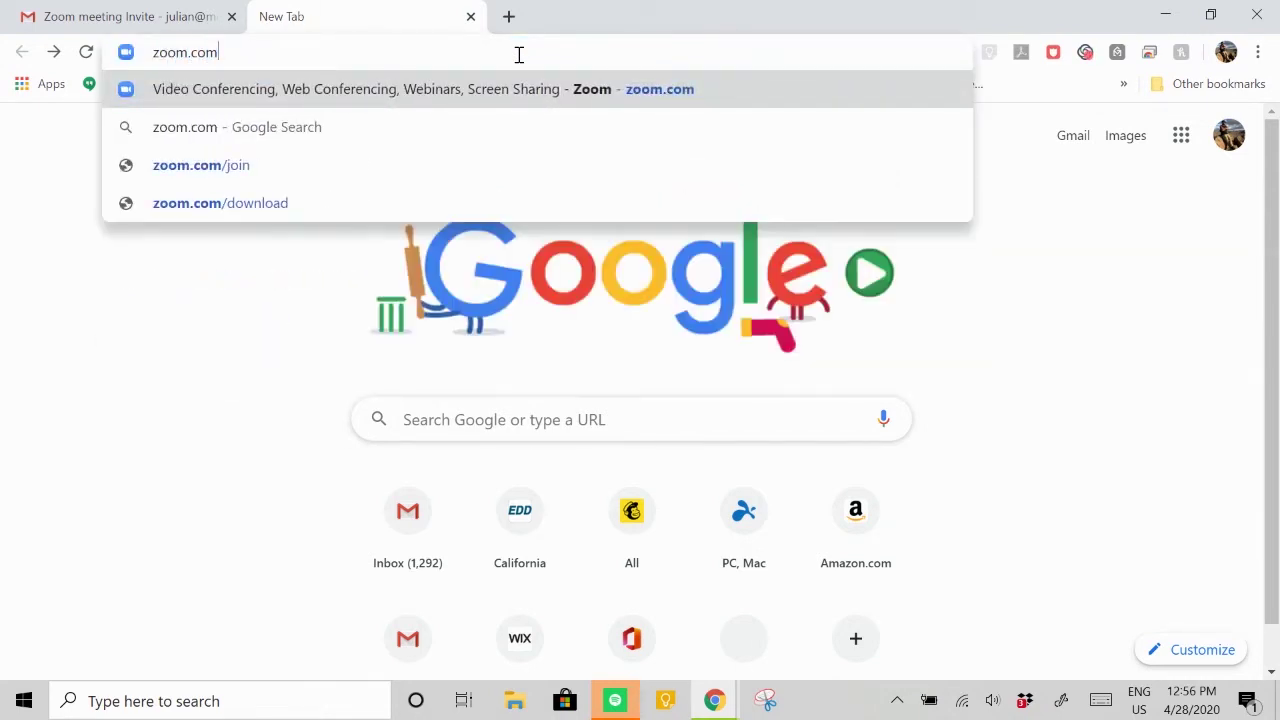
key("Return")
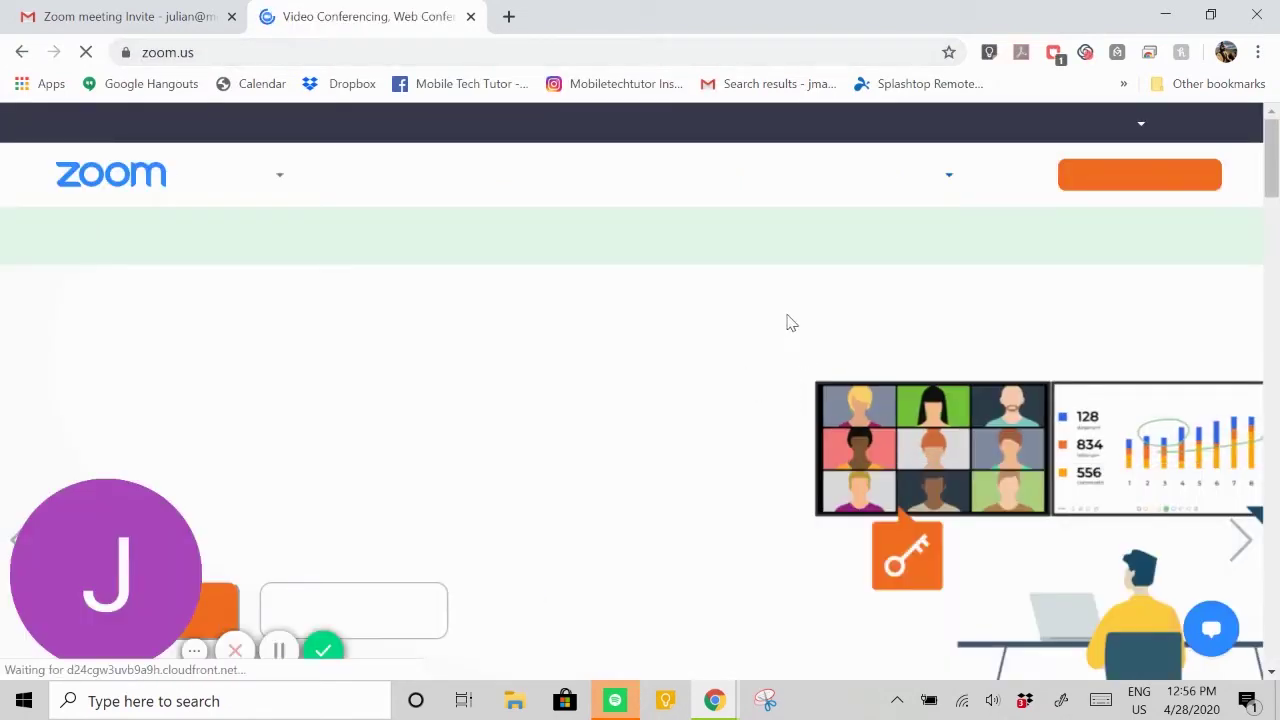
left_click(997, 177)
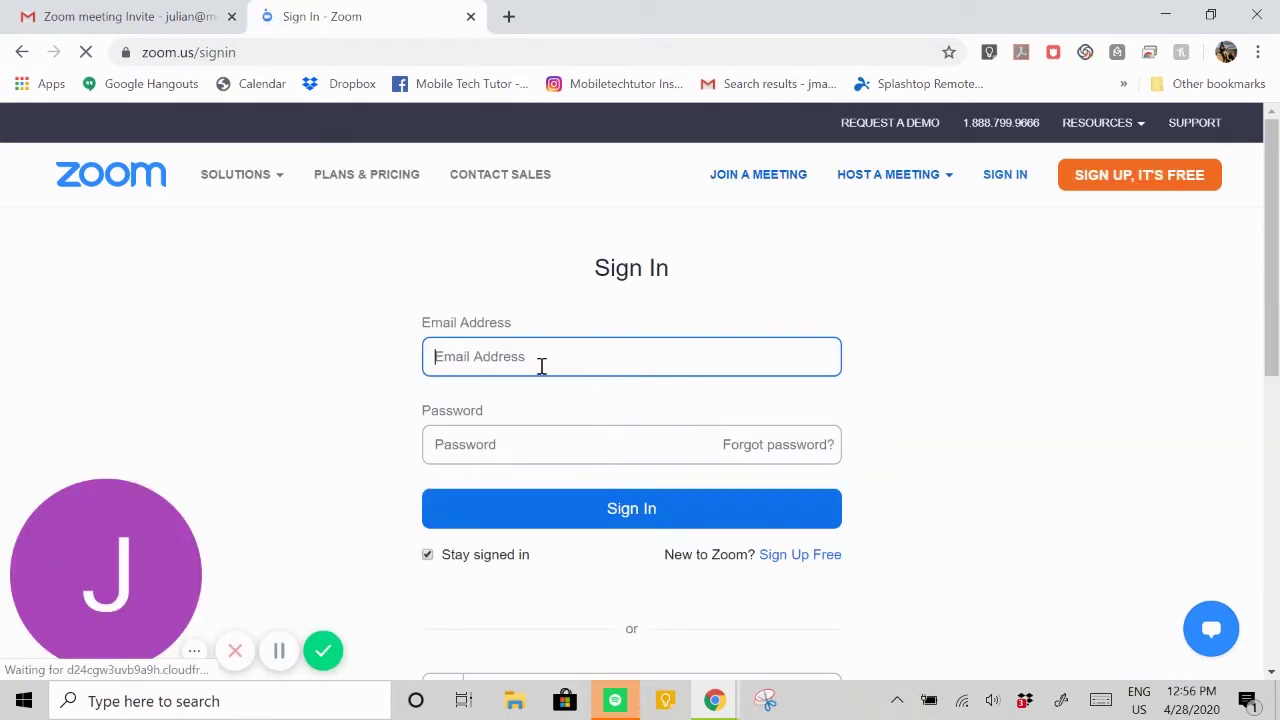
scroll(935, 435, "down", 2)
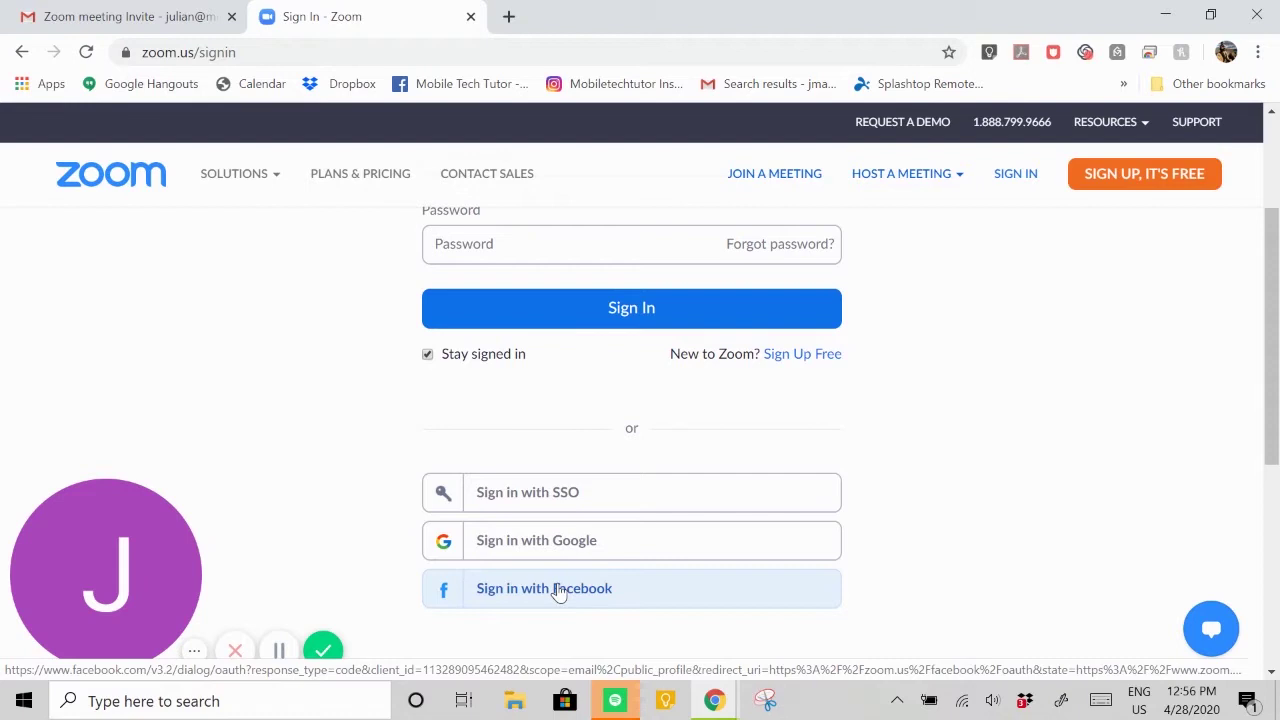
scroll(820, 400, "up", 1)
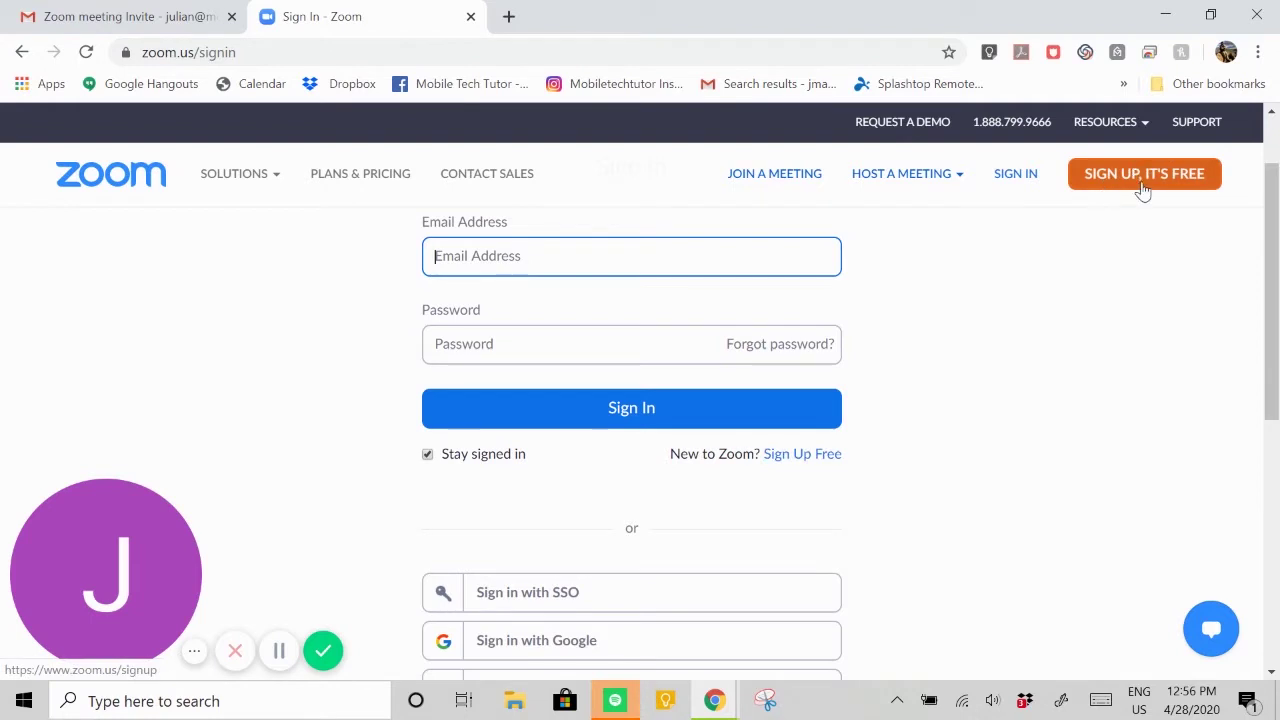
- Sign up for a free Zoom account using the work email address
left_click(800, 455)
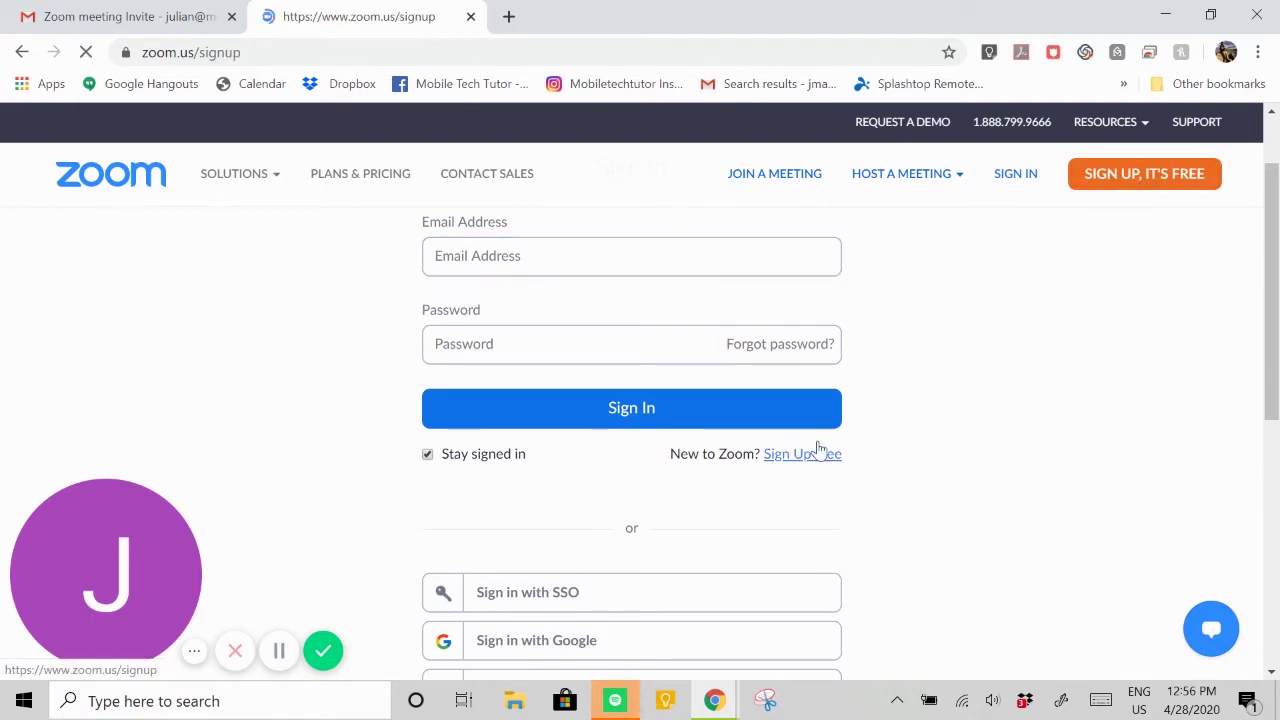
left_click(709, 361)
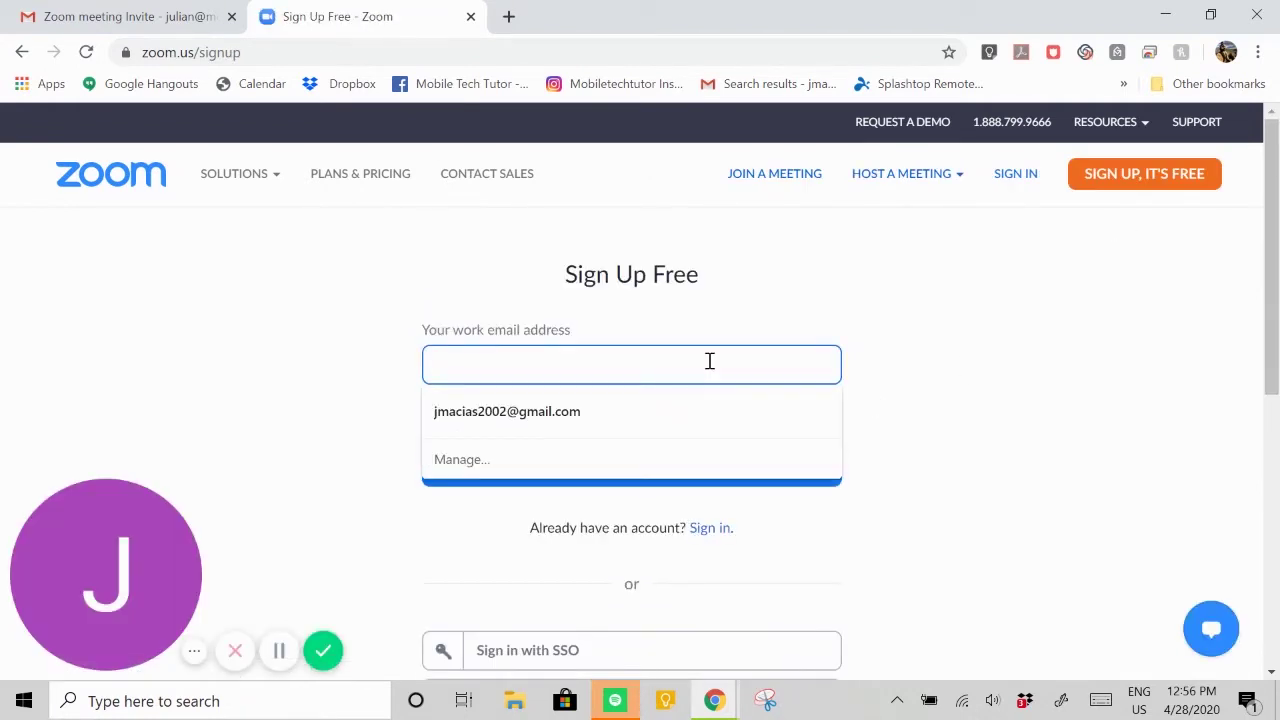
type("them")
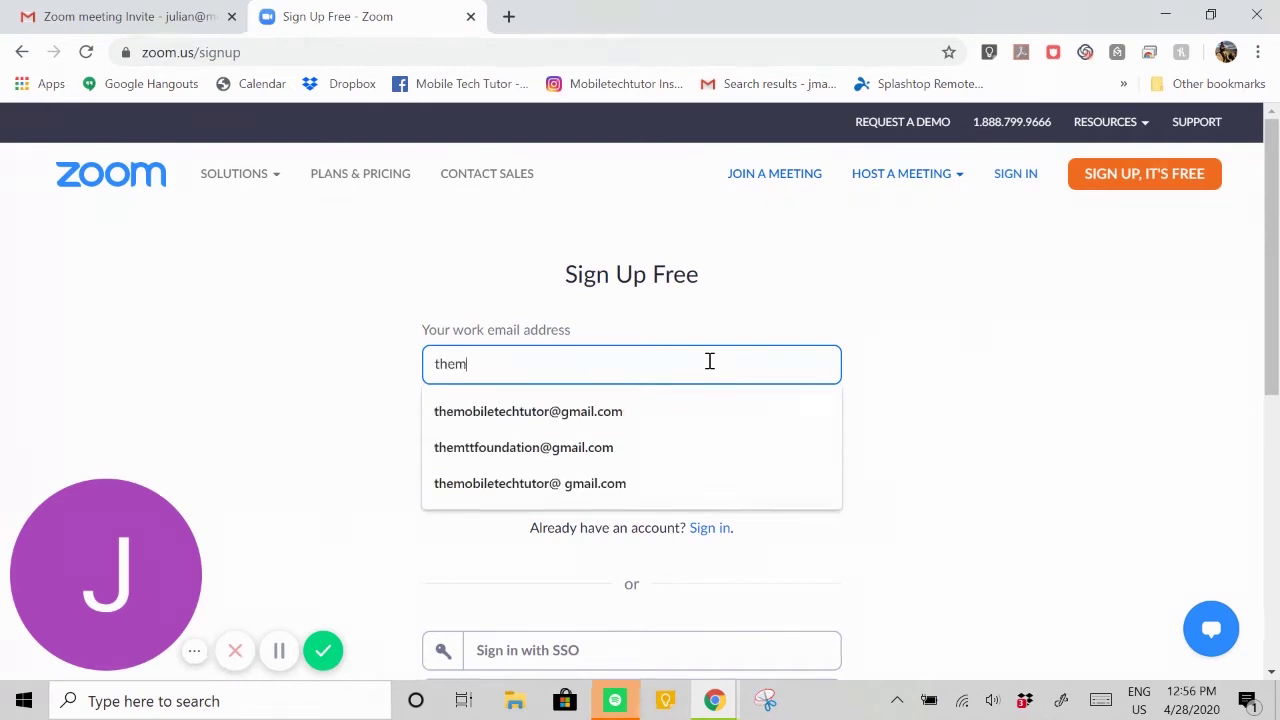
key("BackSpace")
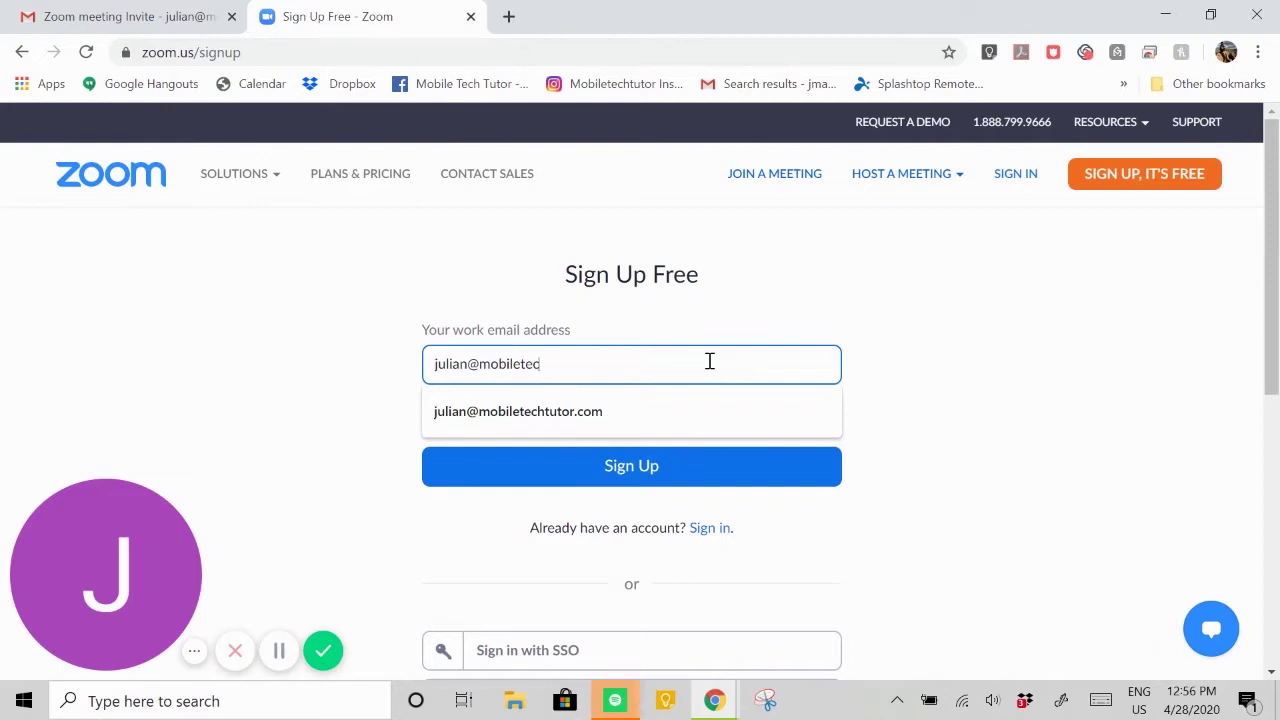
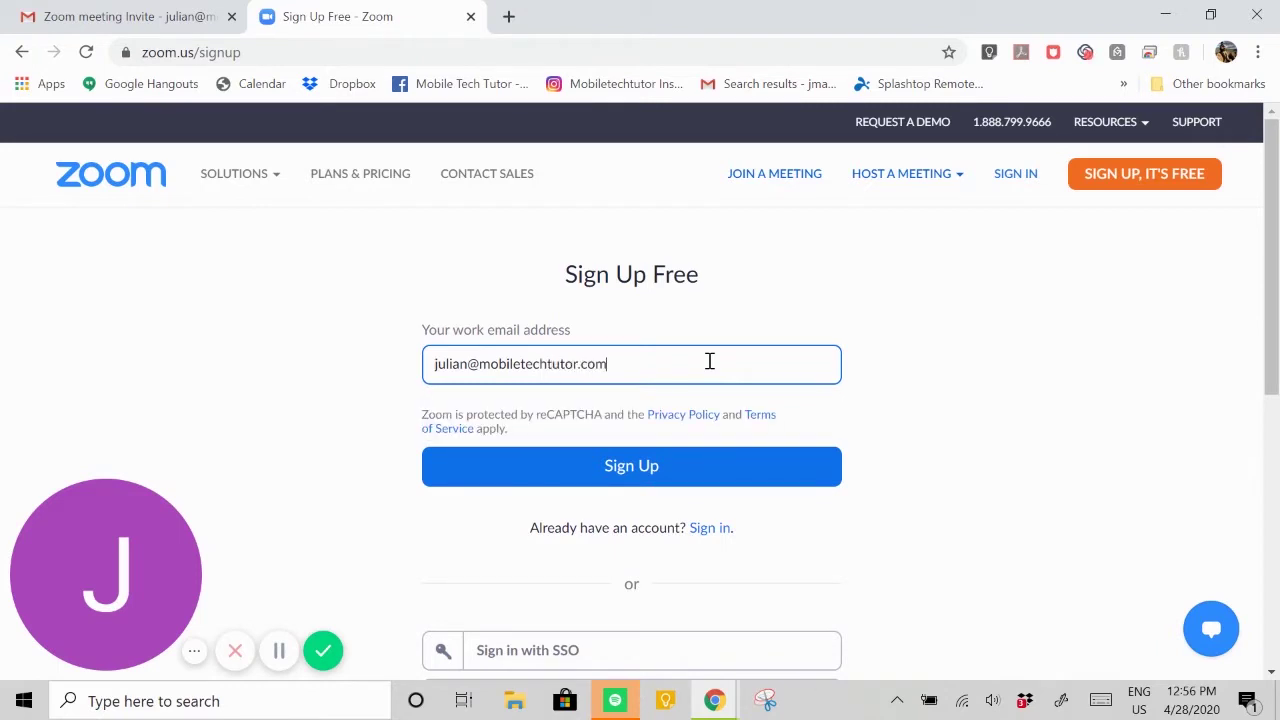
left_click(658, 472)
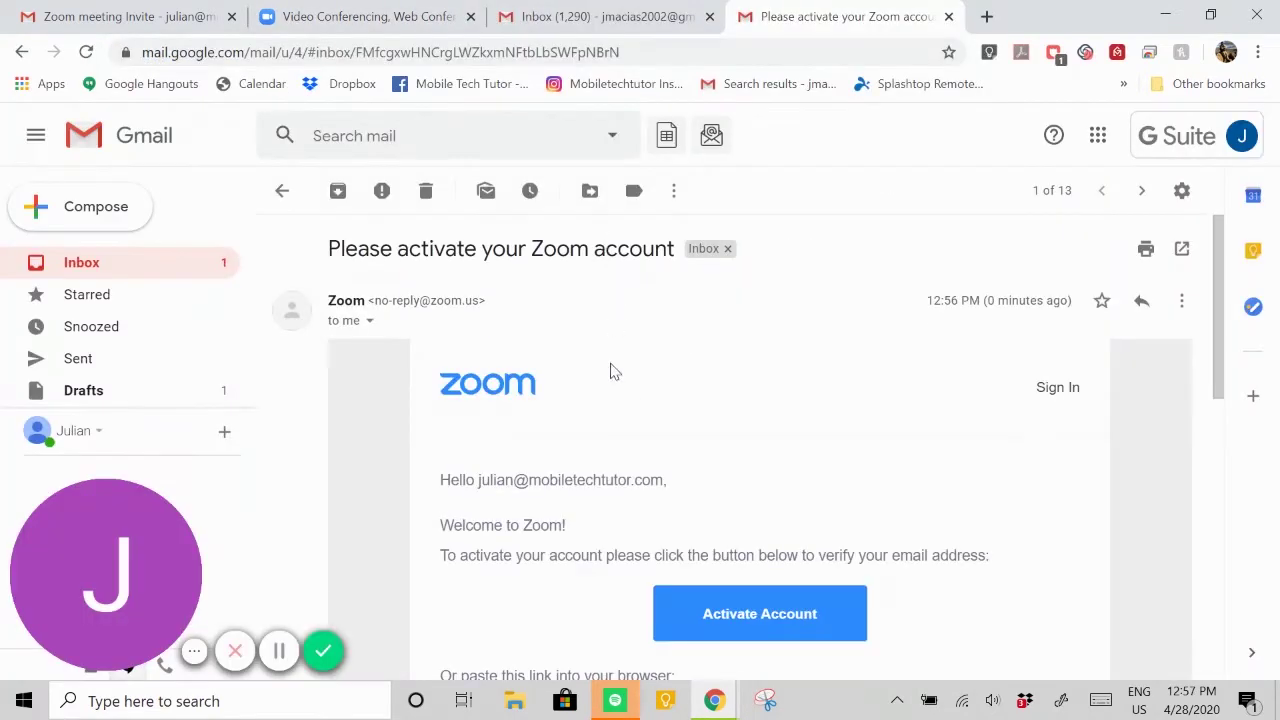
- Follow the Activate Account link in the 'Please activate your Zoom account' email
scroll(637, 377, "down", 1)
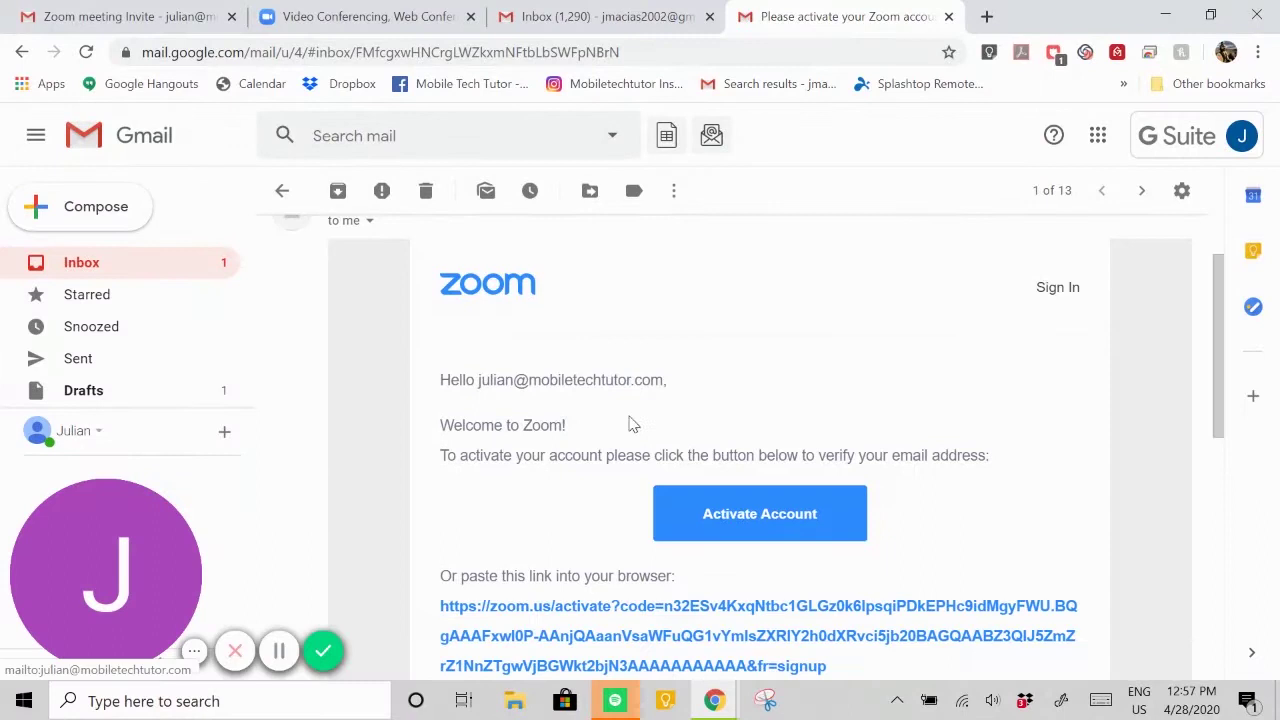
scroll(670, 370, "up", 1)
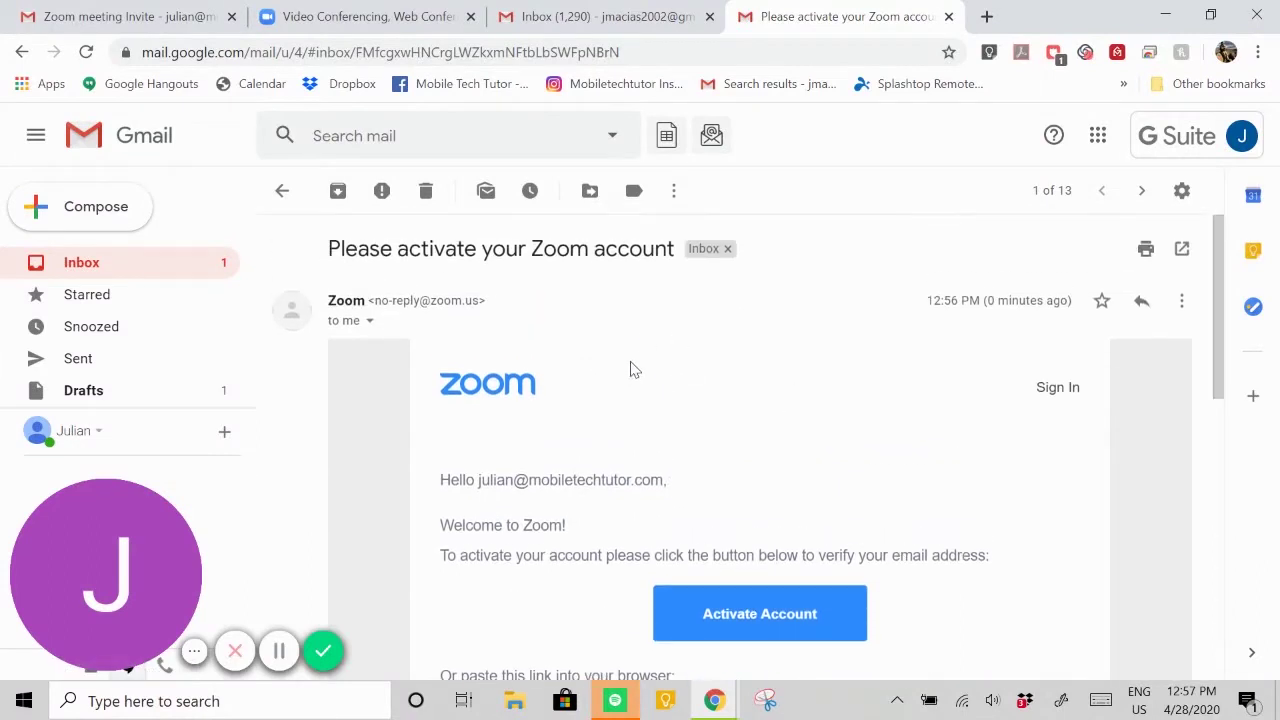
scroll(632, 370, "down", 1)
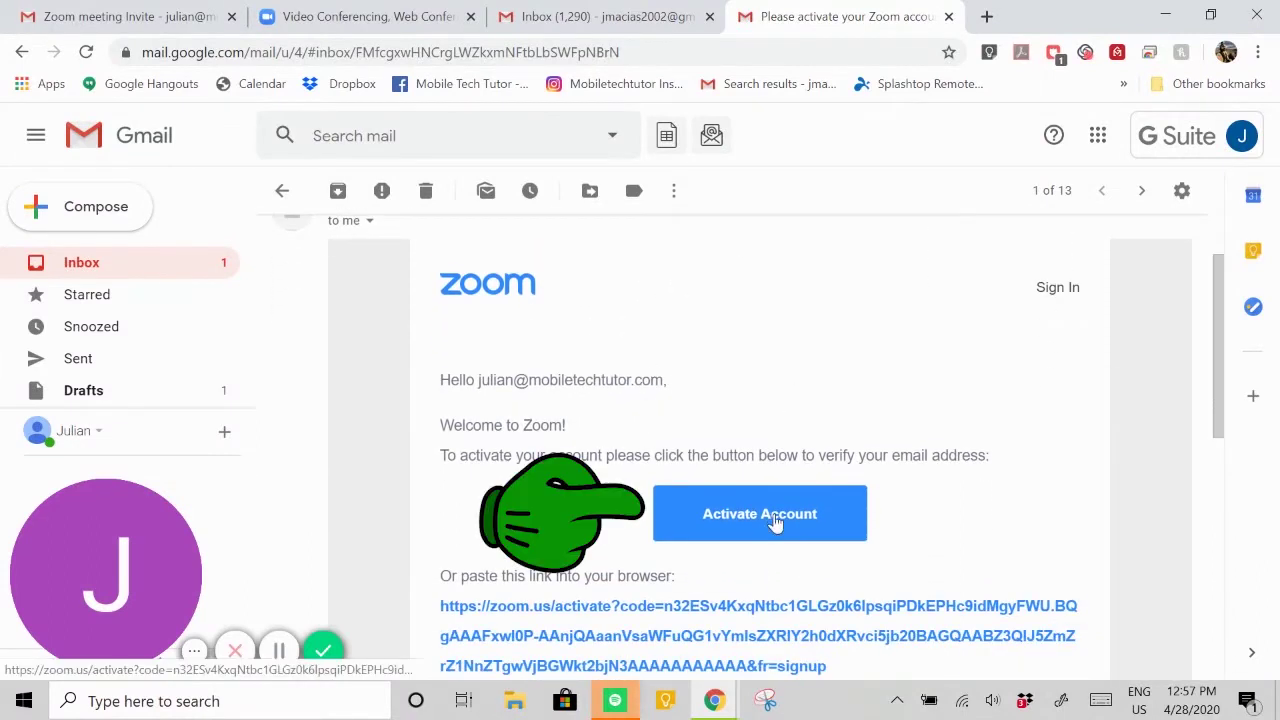
left_click(775, 520)
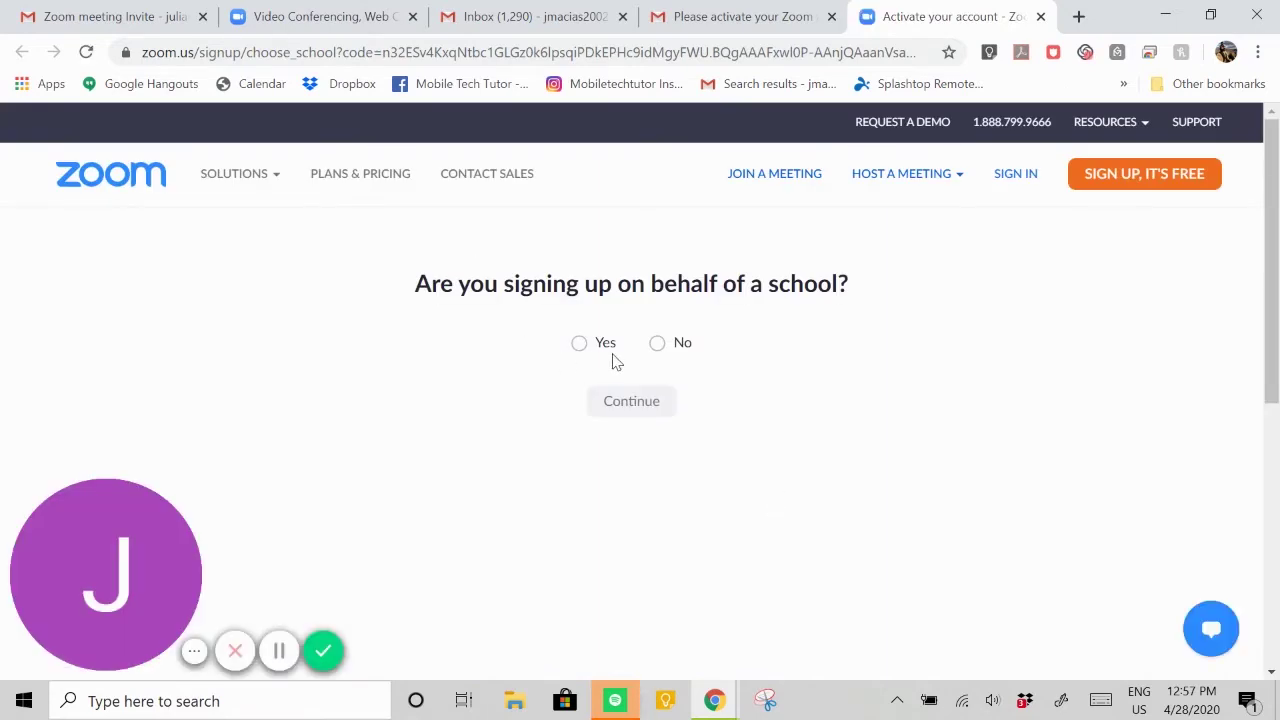
- Answer No to signing up on behalf of a school and continue
left_click(657, 344)
left_click(655, 403)
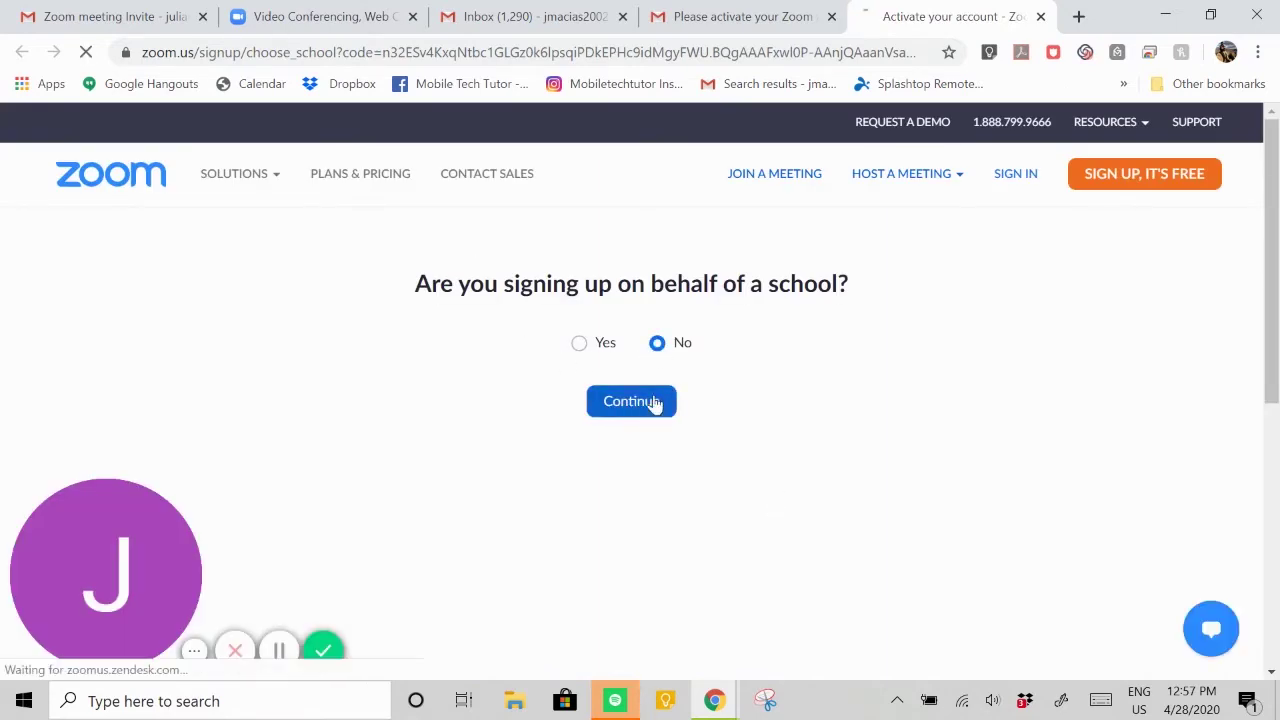
scroll(665, 386, "down", 2)
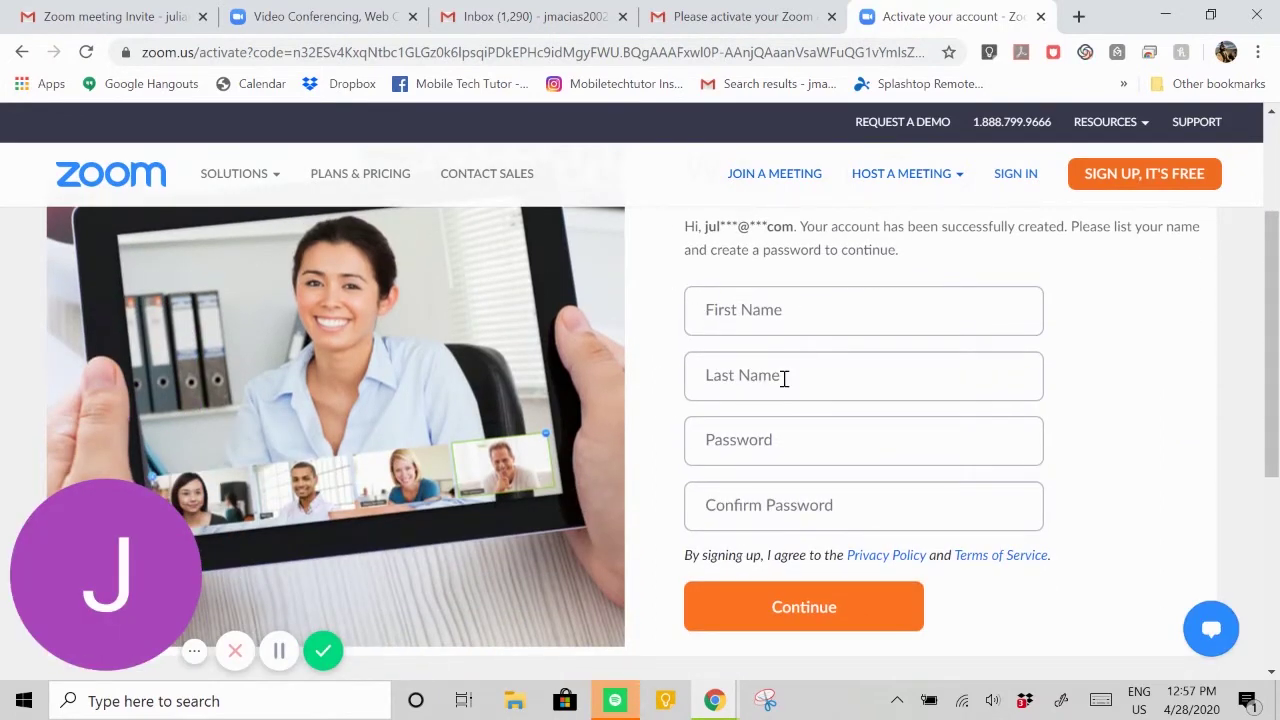
- Enter the account holder's first and last name, a password and its confirmation
left_click(774, 331)
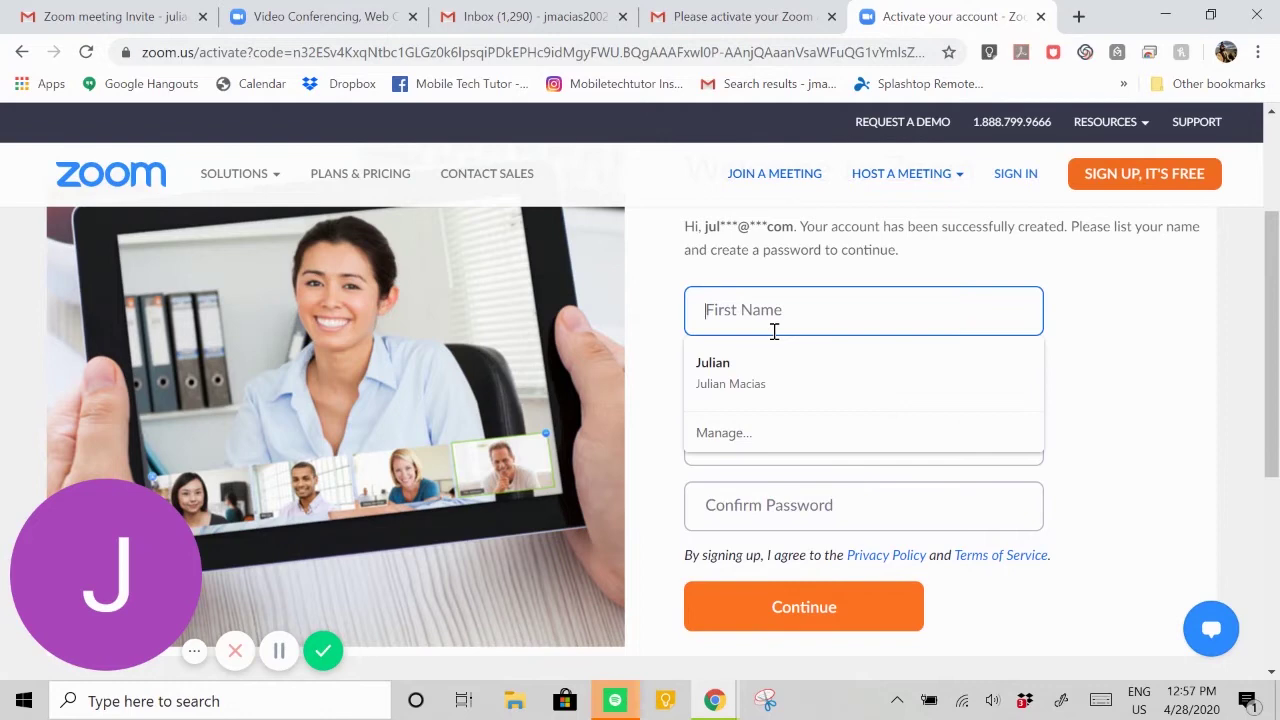
key("Tab")
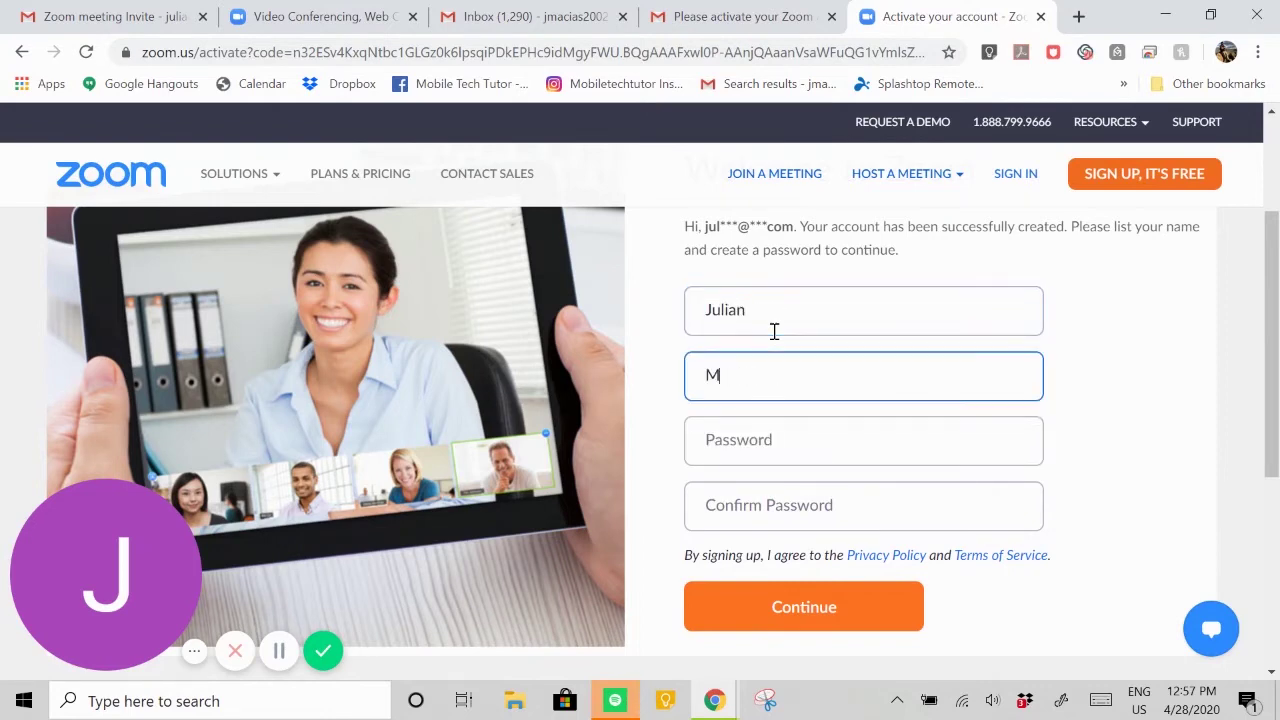
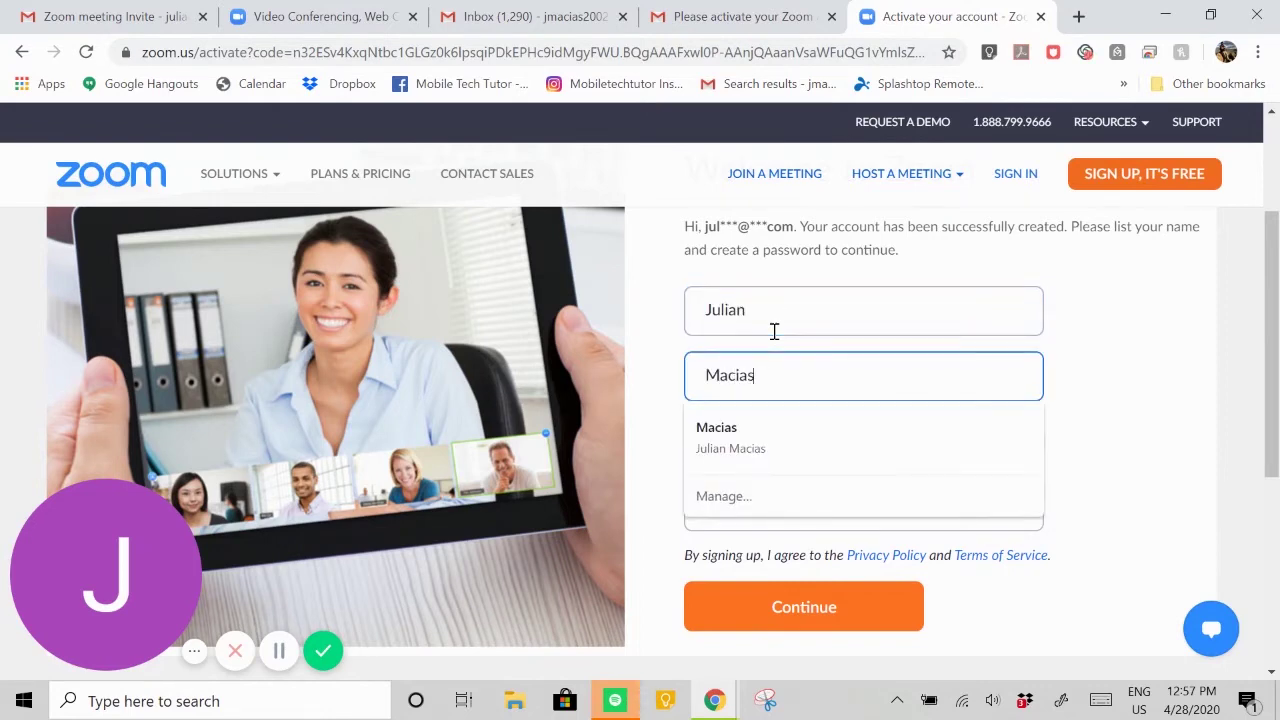
key("Tab")
type("••")
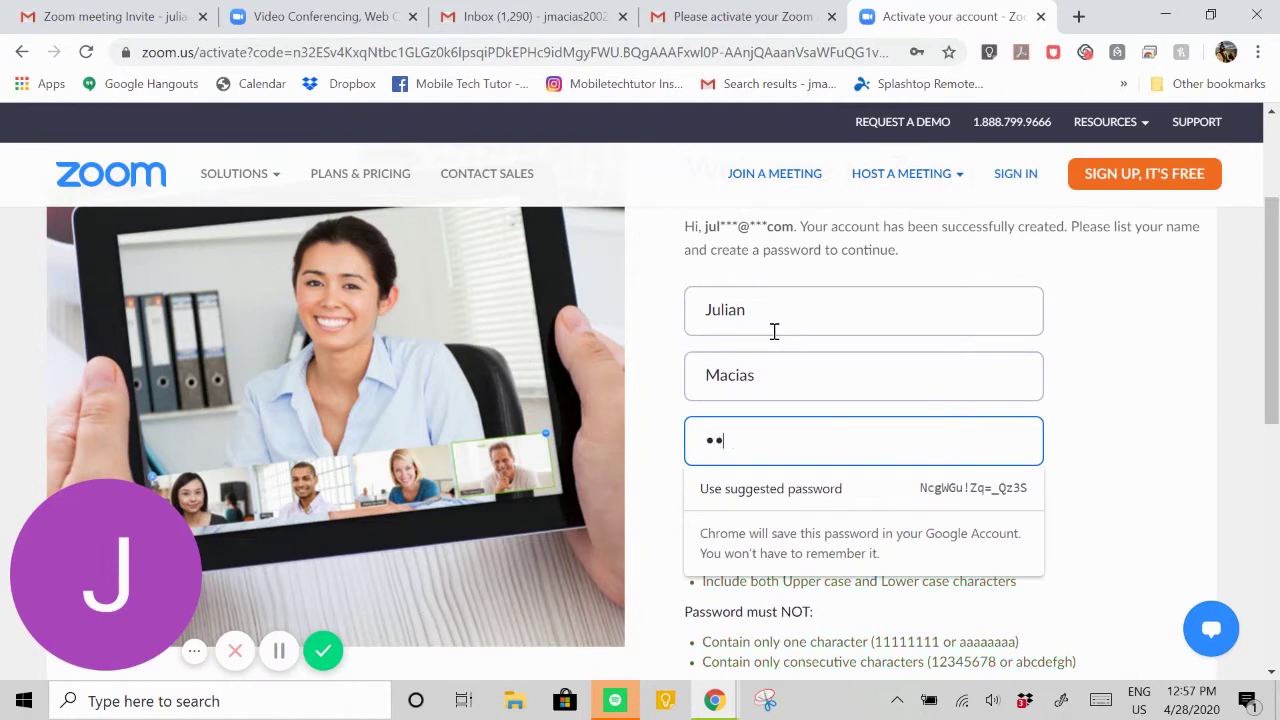
type("•••••")
scroll(774, 331, "down", 2)
left_click(777, 527)
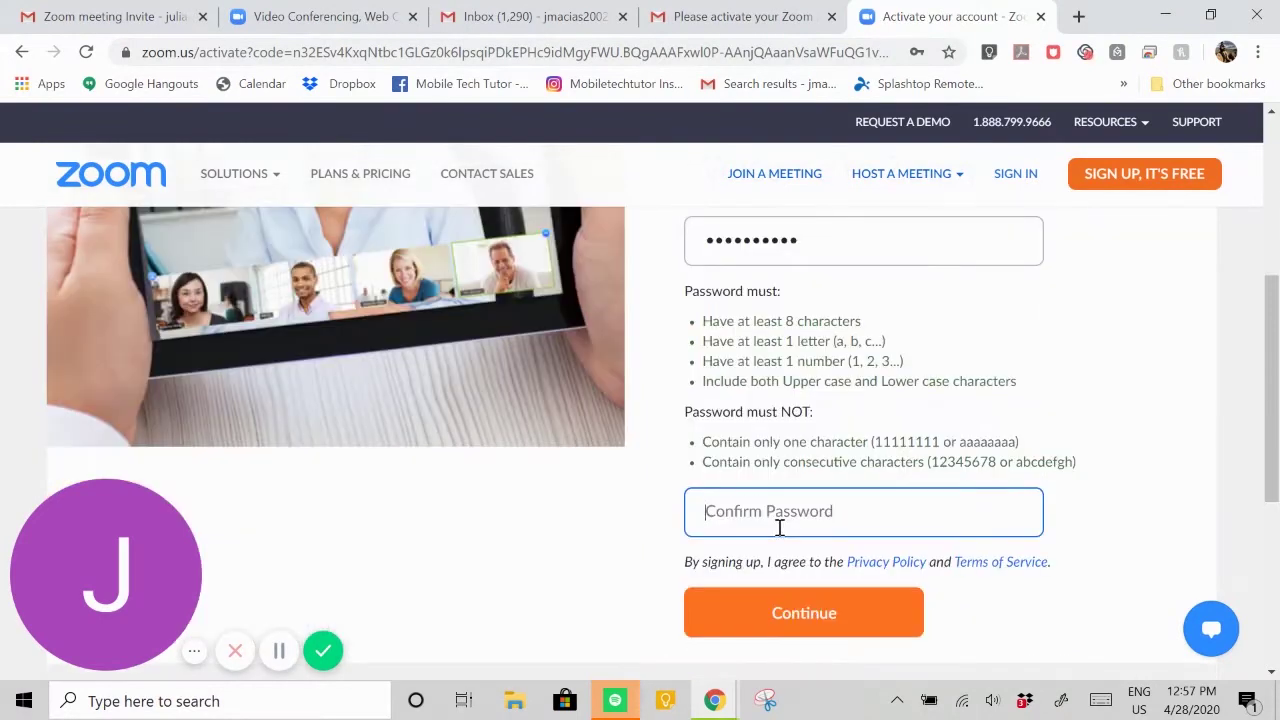
type("••")
- Submit the account details, skip inviting colleagues, and open the account's Profile page
left_click(868, 622)
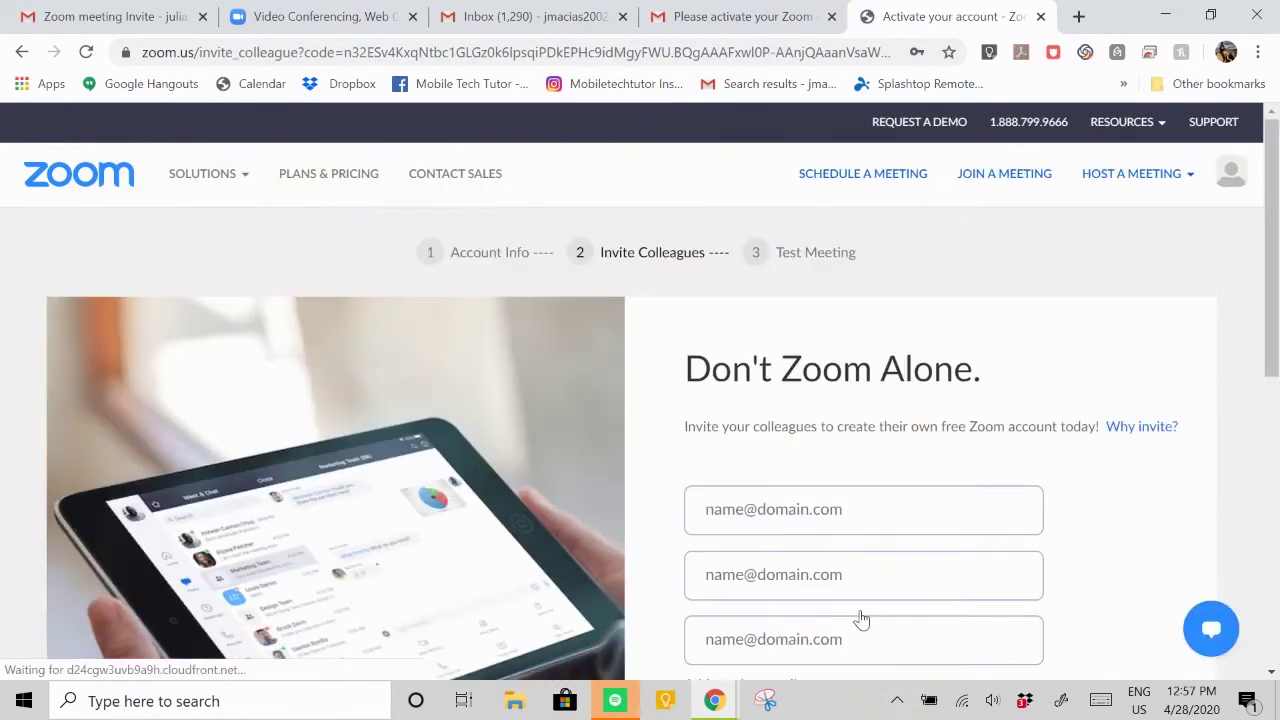
scroll(1036, 401, "down", 3)
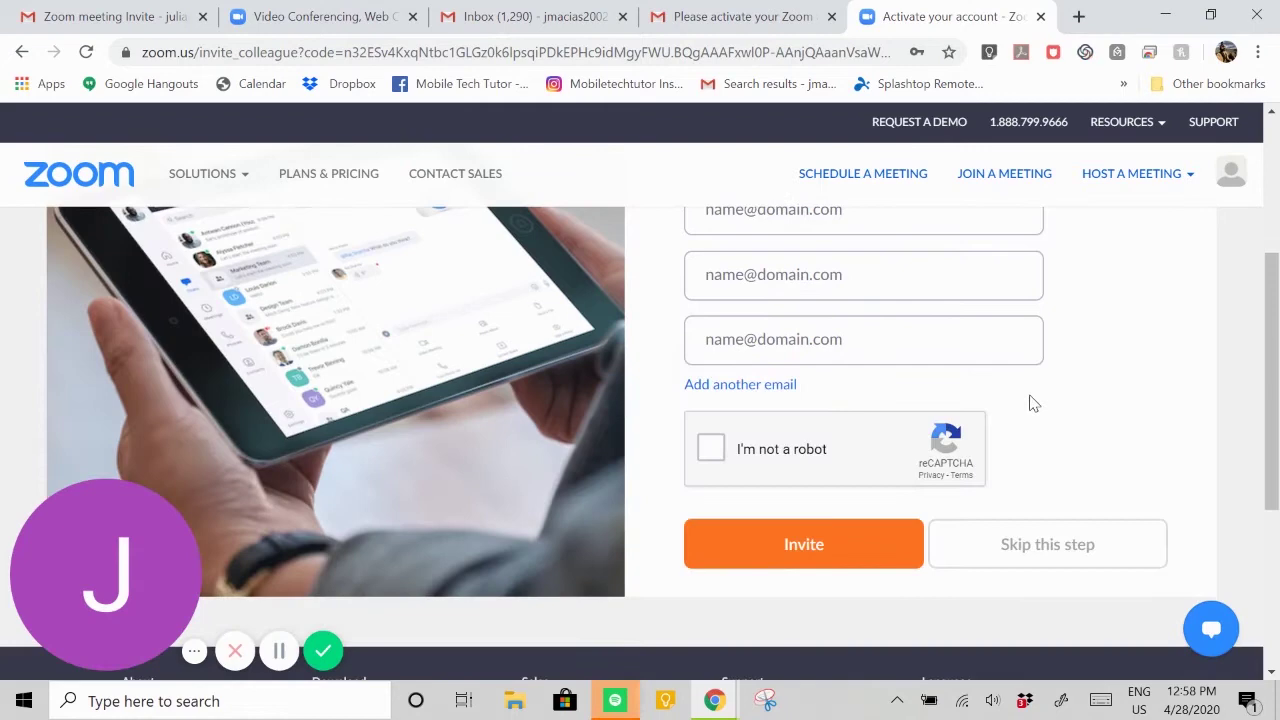
scroll(894, 506, "up", 3)
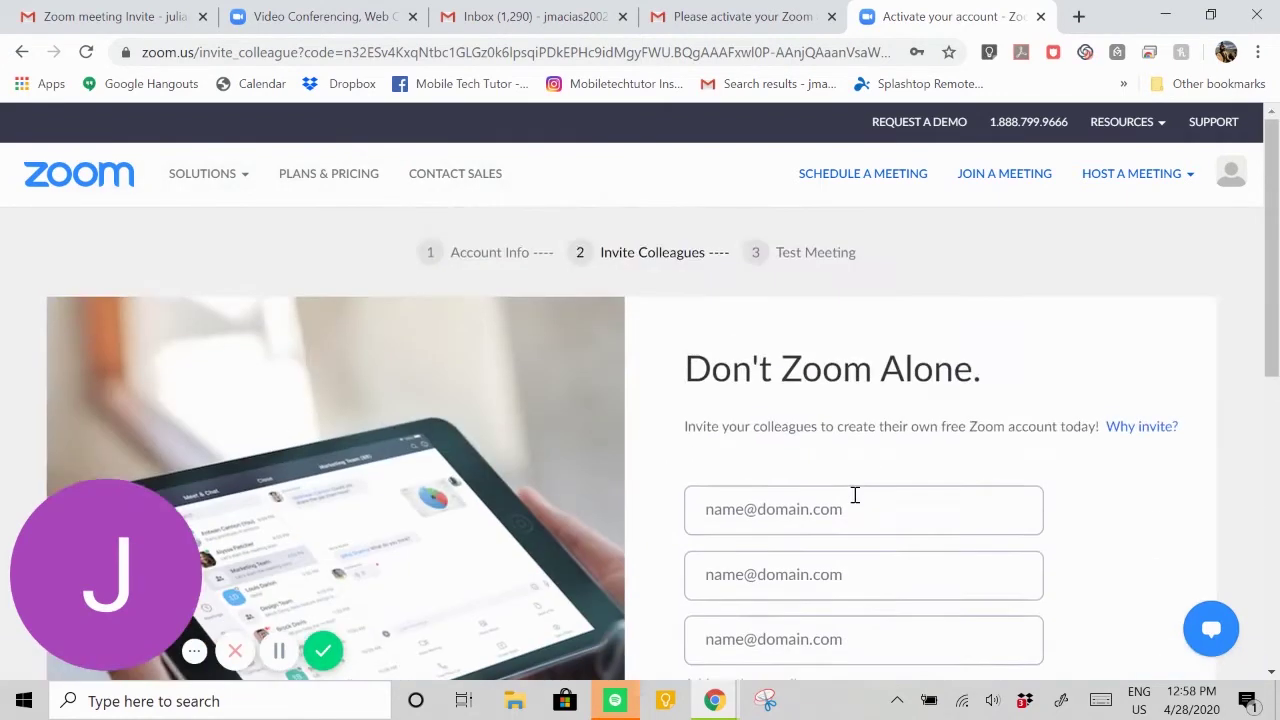
scroll(851, 494, "down", 3)
left_click(1030, 548)
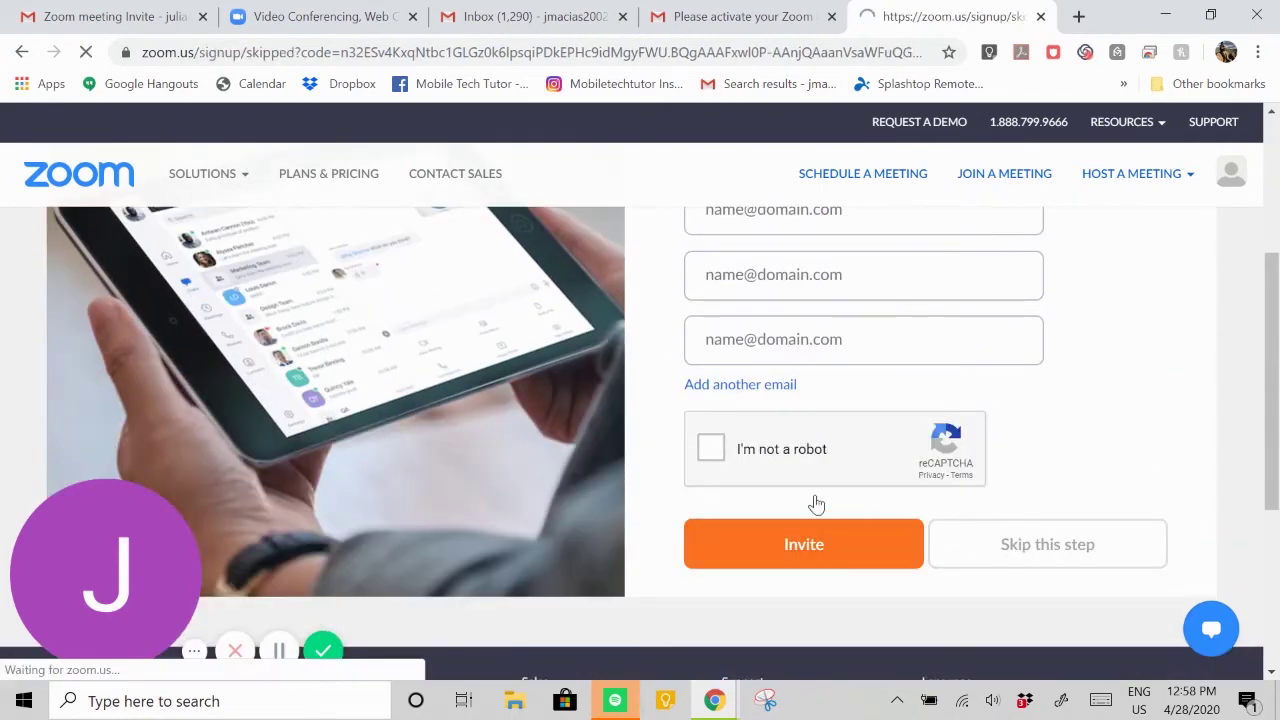
scroll(815, 487, "down", 2)
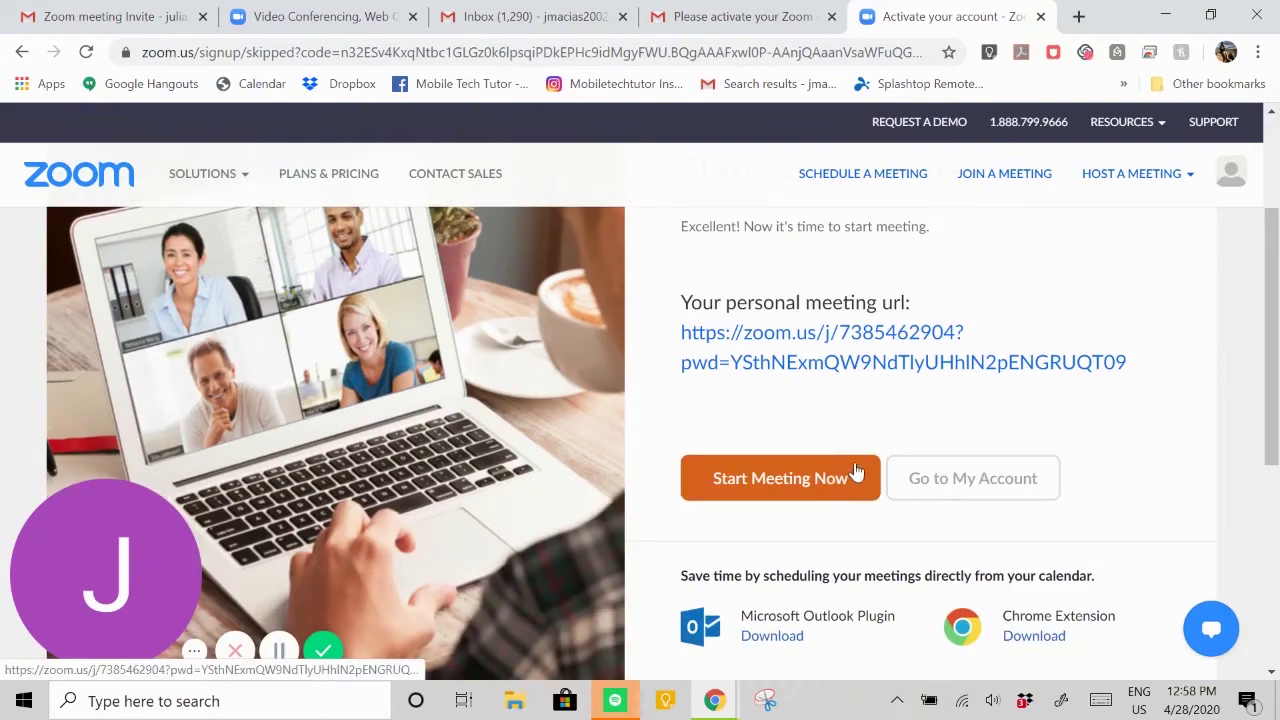
left_click(980, 479)
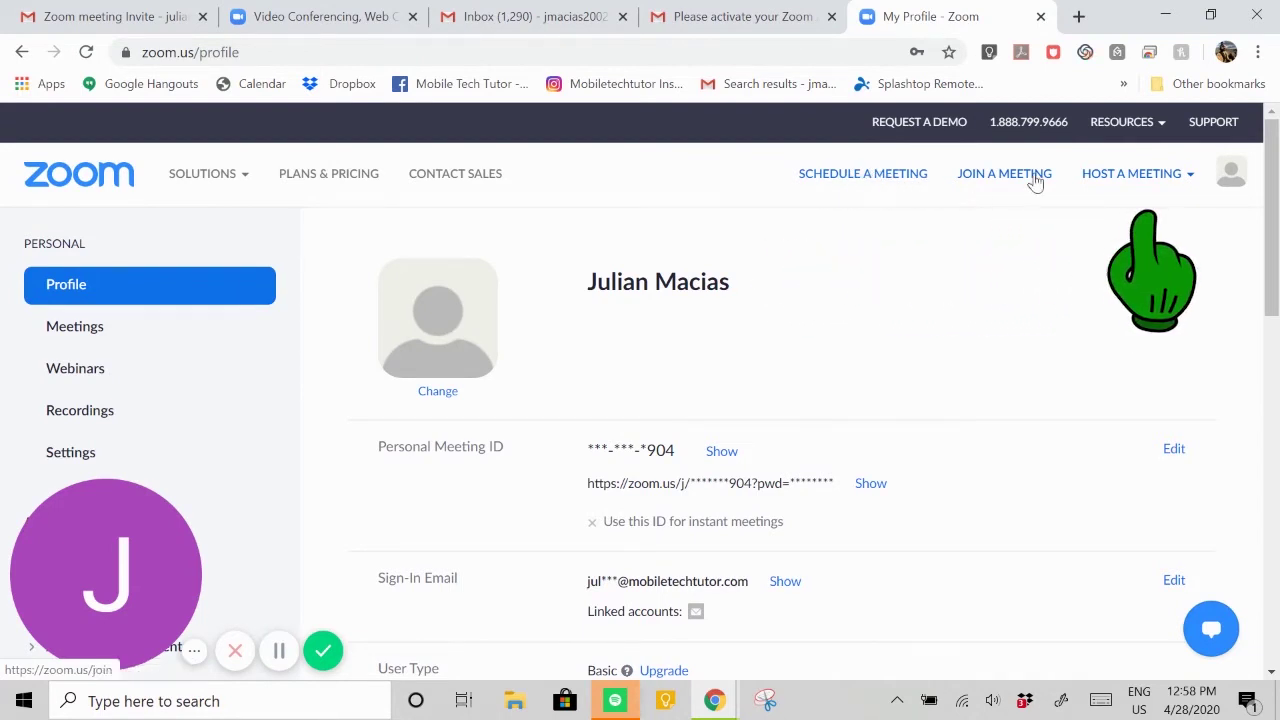
- Open the Schedule a Meeting form for 'My Meeting'
left_click(848, 185)
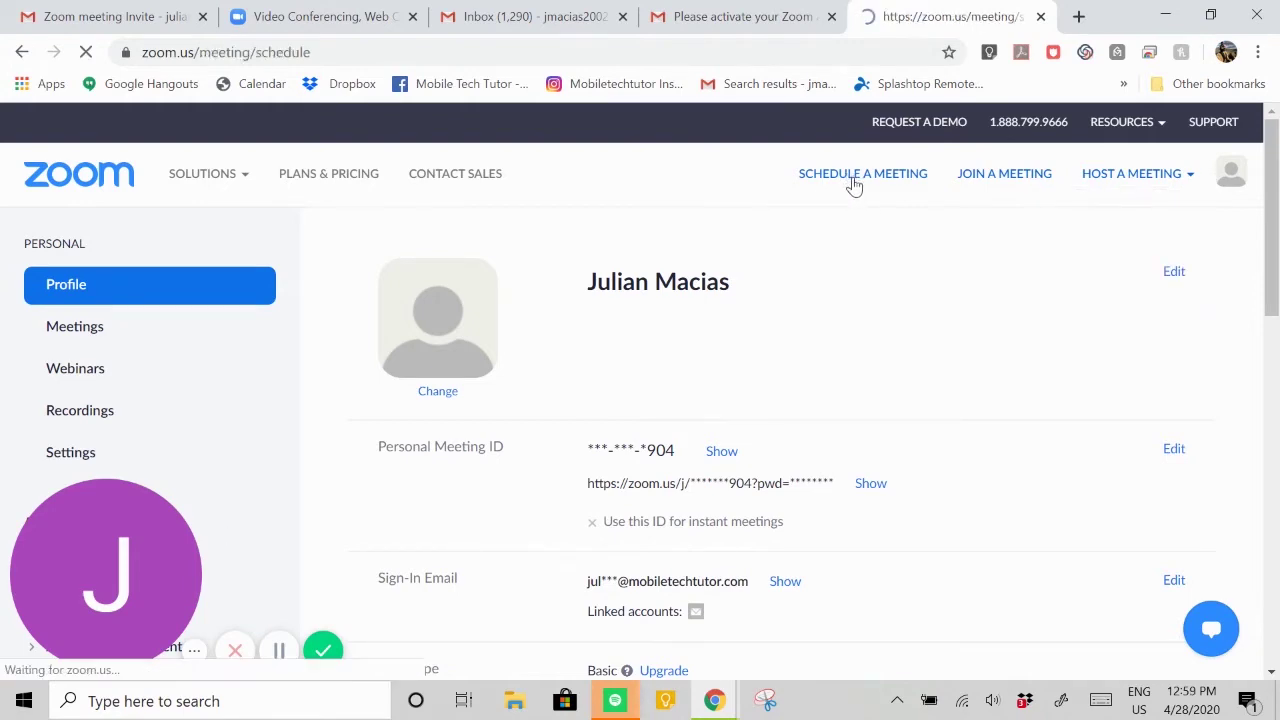
scroll(435, 390, "down", 2)
scroll(436, 388, "up", 2)
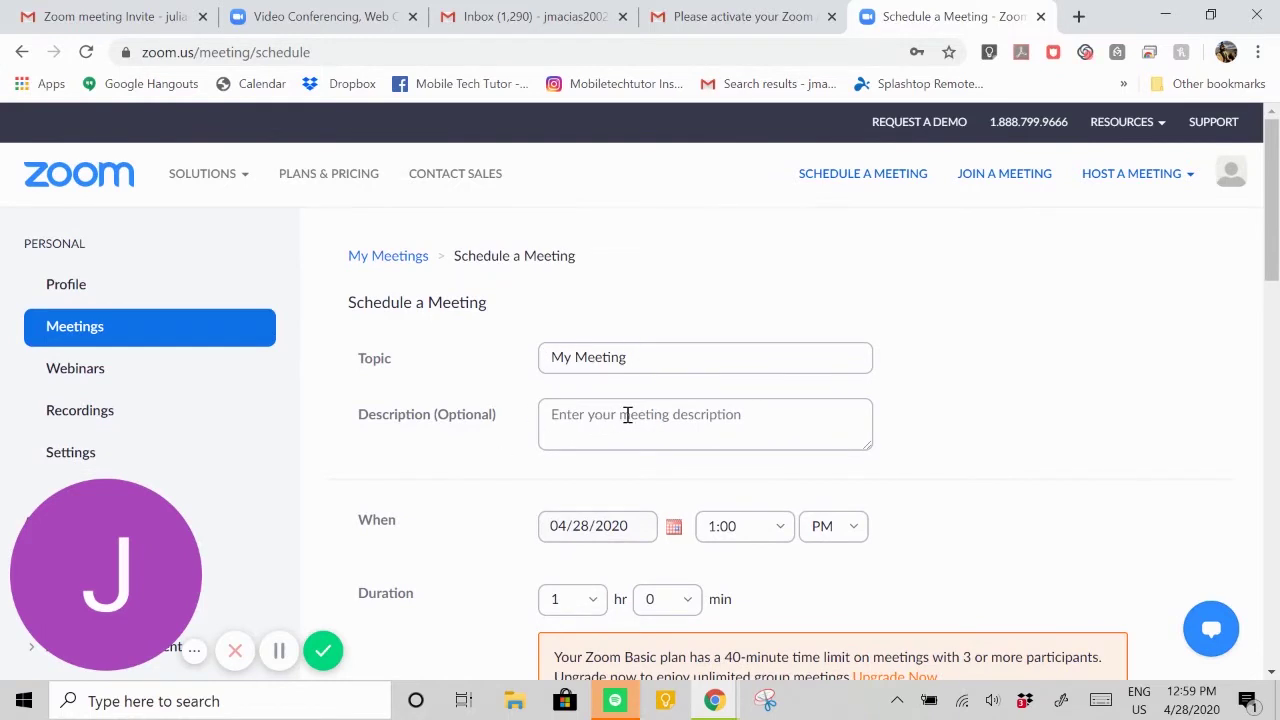
scroll(530, 485, "down", 1)
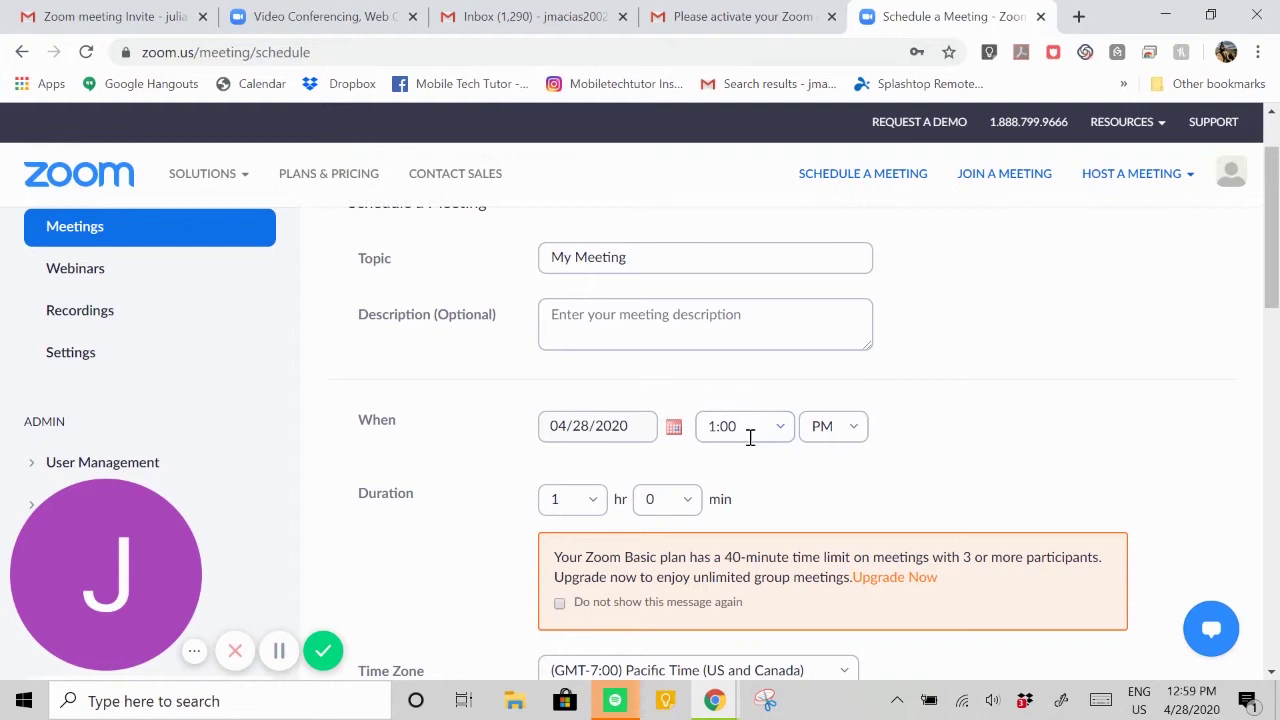
- Keep the start at 04/28/2020, 1:00 PM, and check the 40-minute limit notice
left_click(651, 434)
left_click(676, 428)
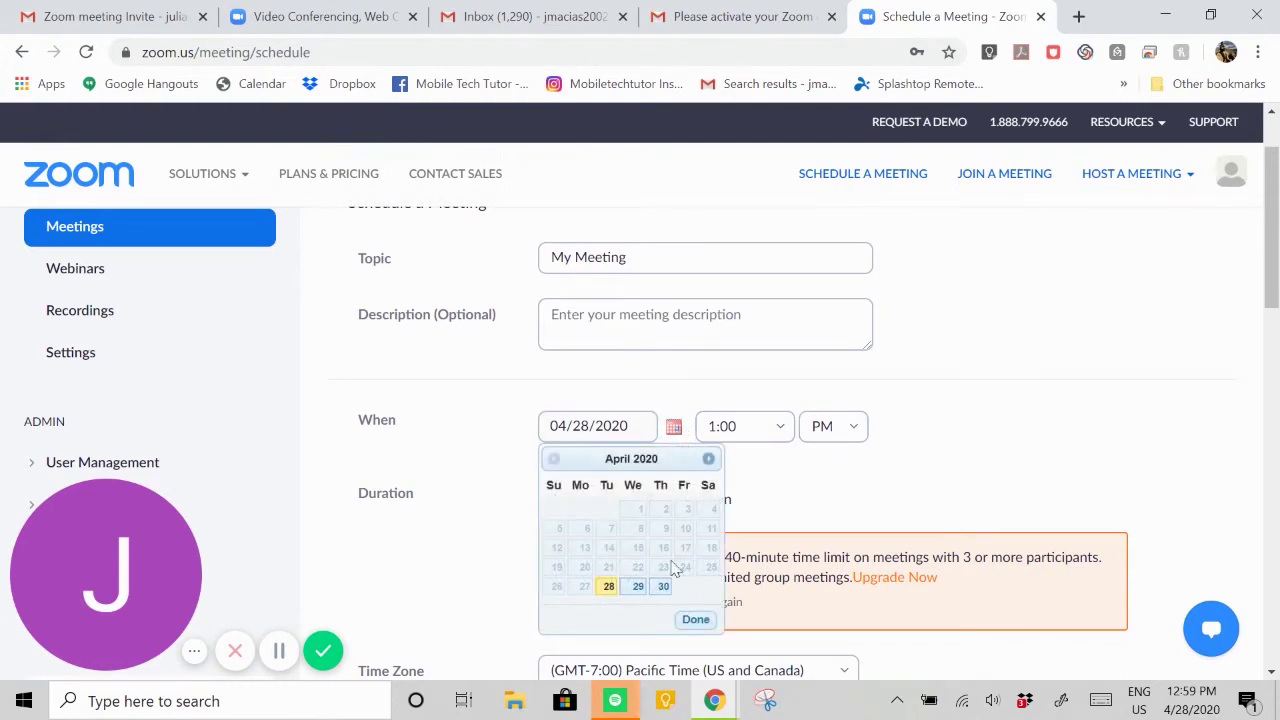
left_click(774, 437)
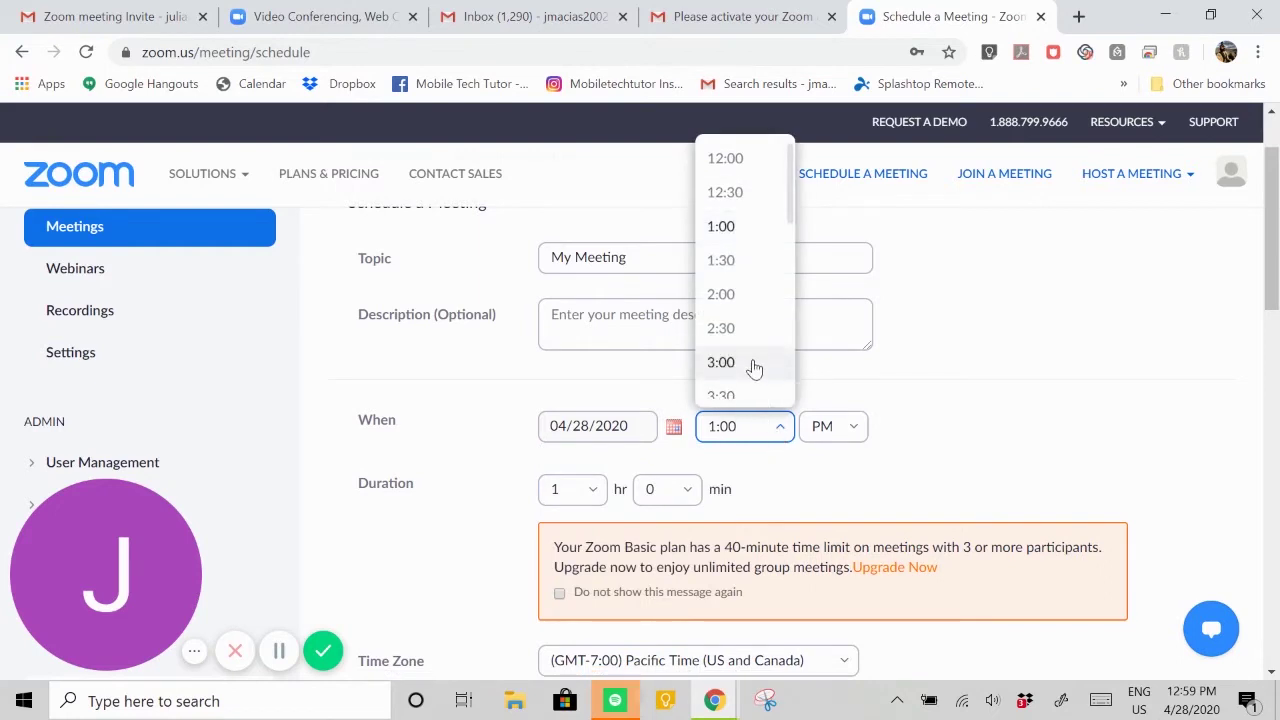
left_click(864, 429)
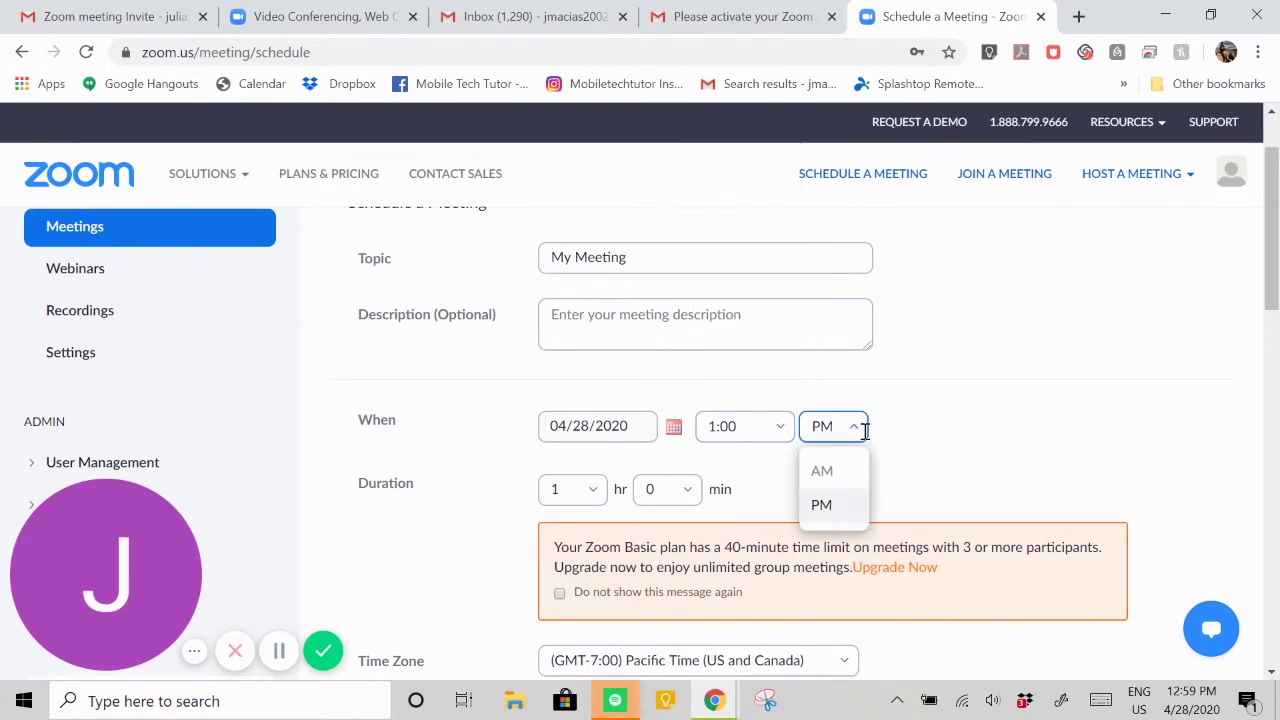
left_click(927, 443)
scroll(900, 430, "down", 2)
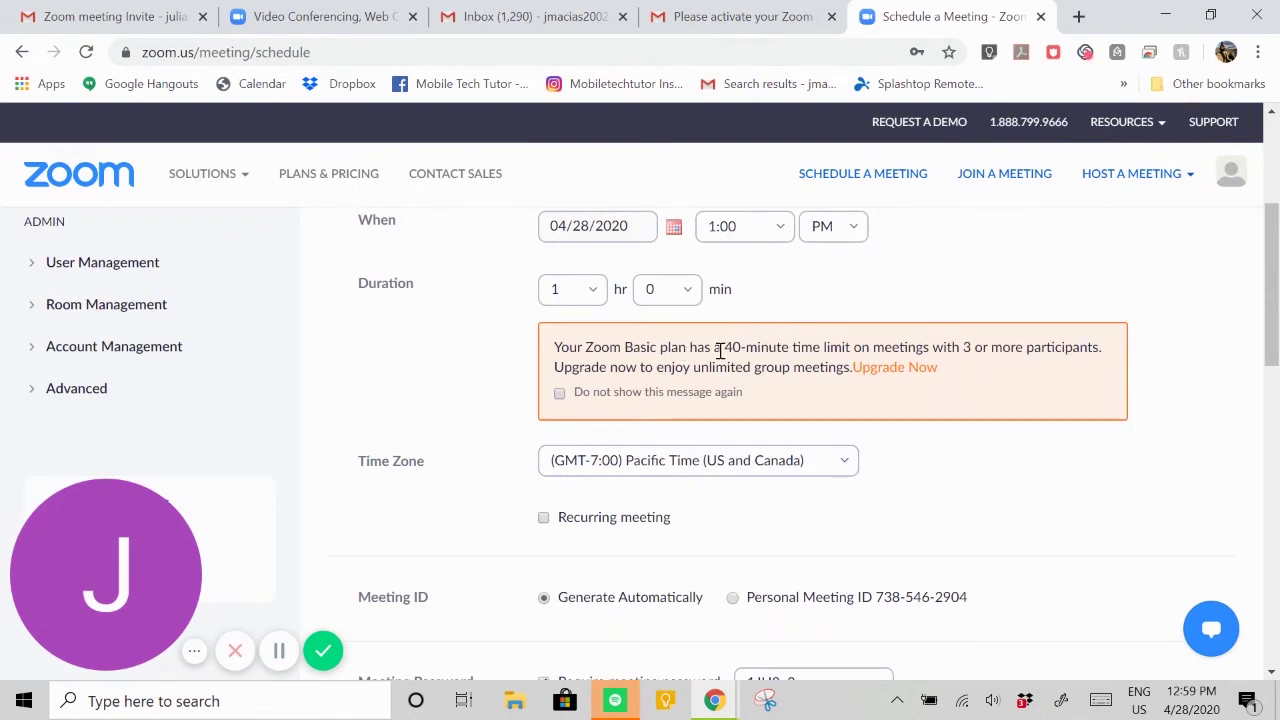
left_click_drag(718, 350, 790, 350)
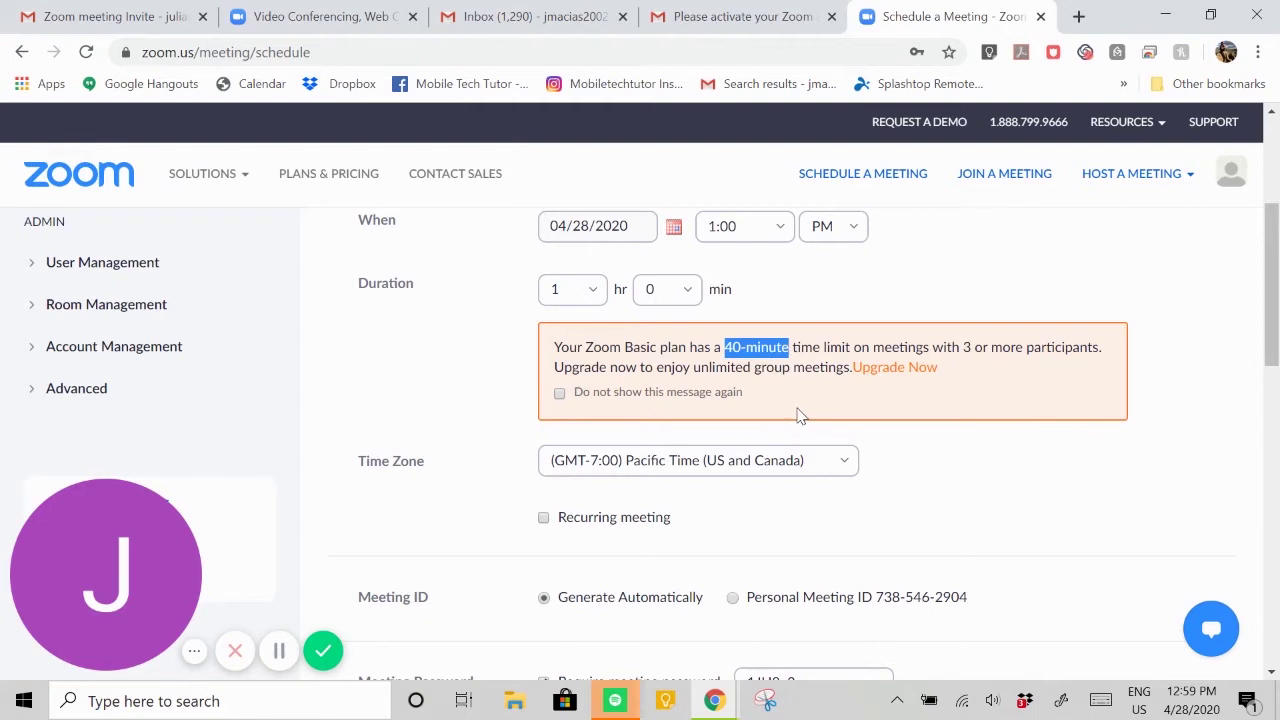
left_click(800, 413)
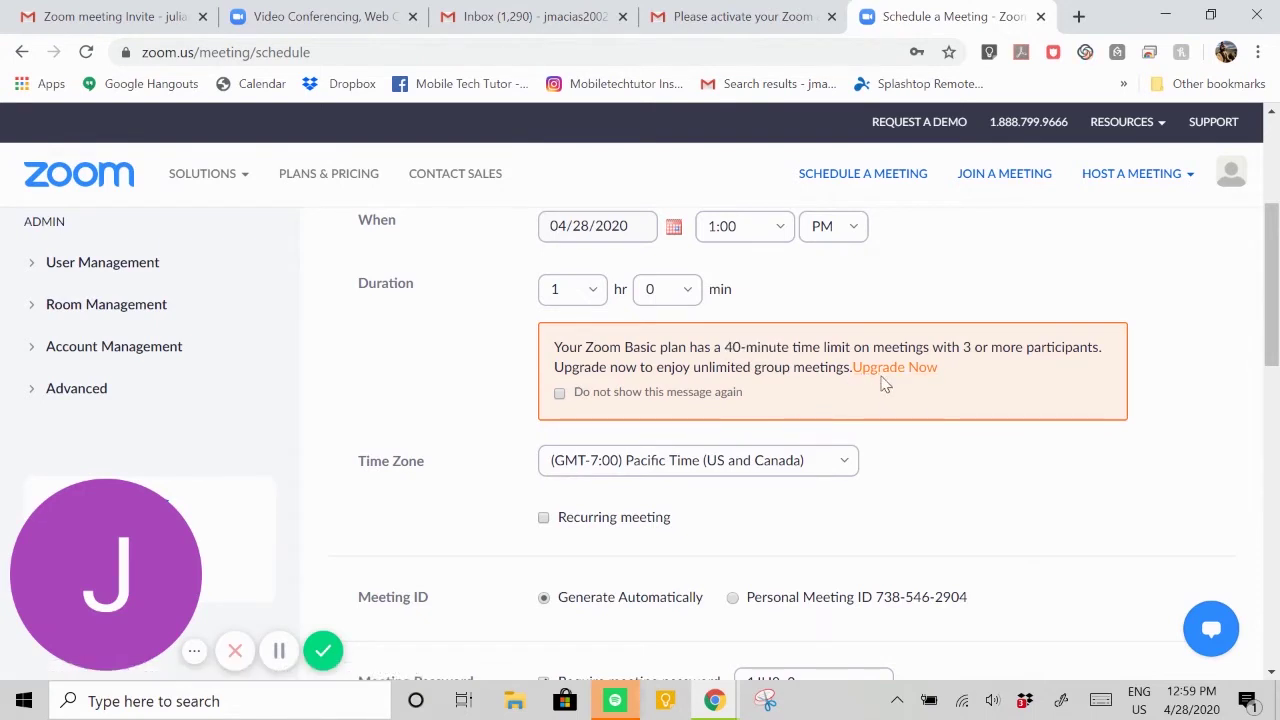
left_click(883, 370)
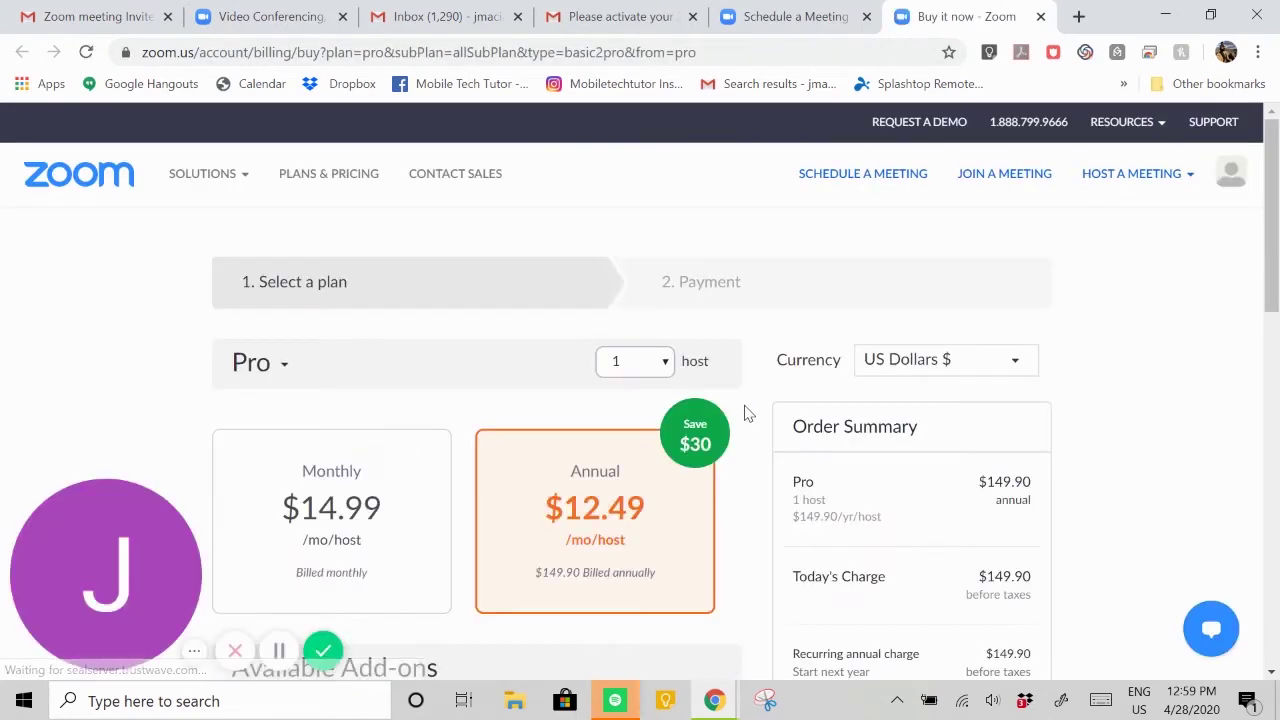
scroll(746, 414, "down", 1)
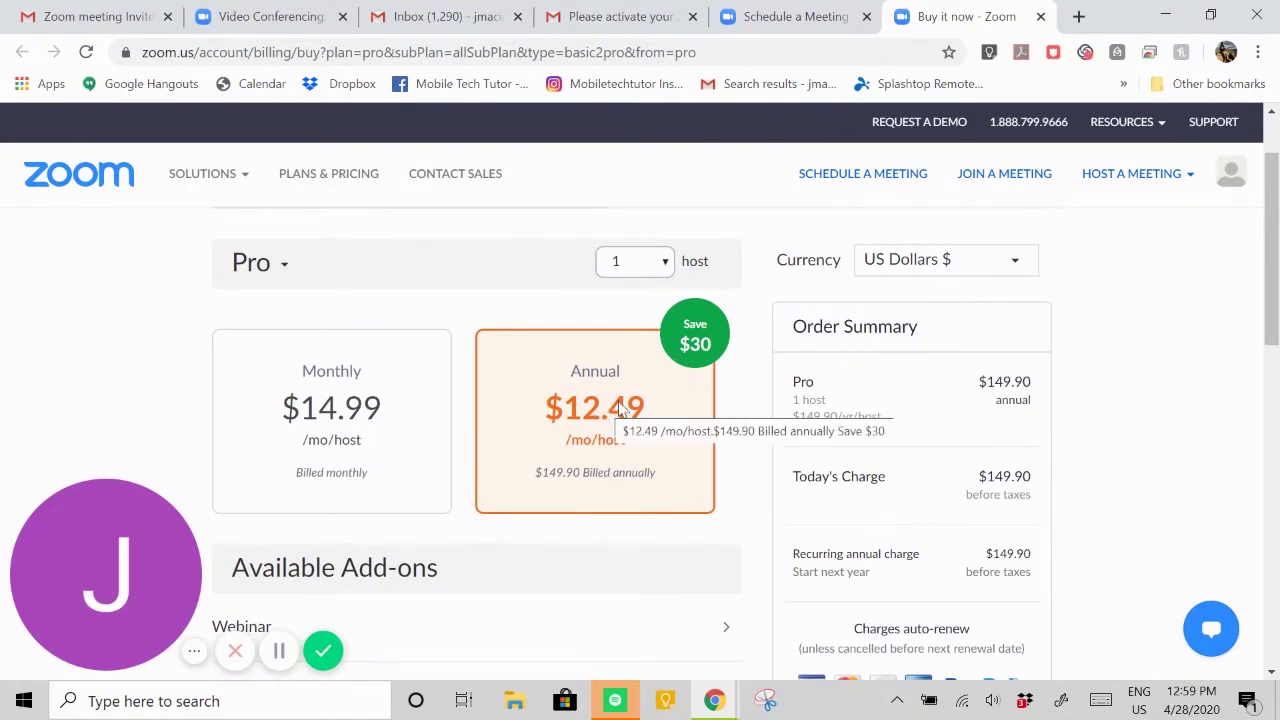
- Return to the scheduling form and choose Personal Meeting ID for the meeting
left_click(1040, 16)
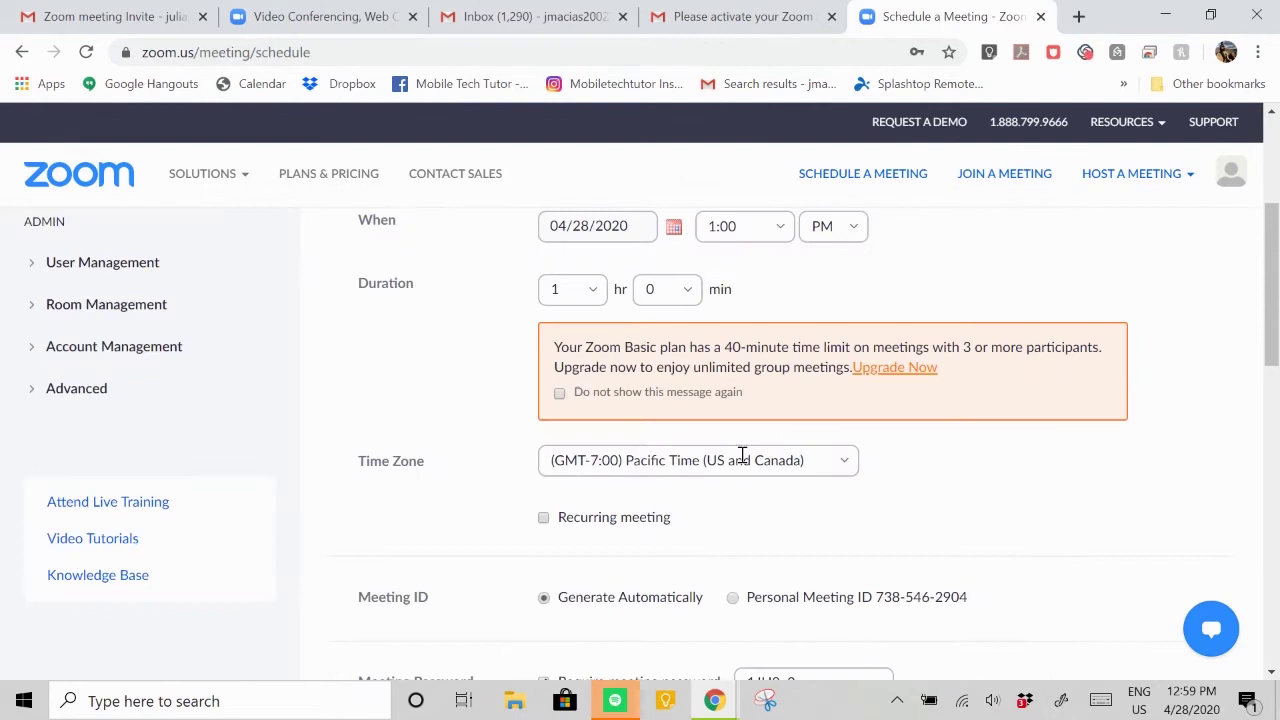
scroll(914, 408, "down", 1)
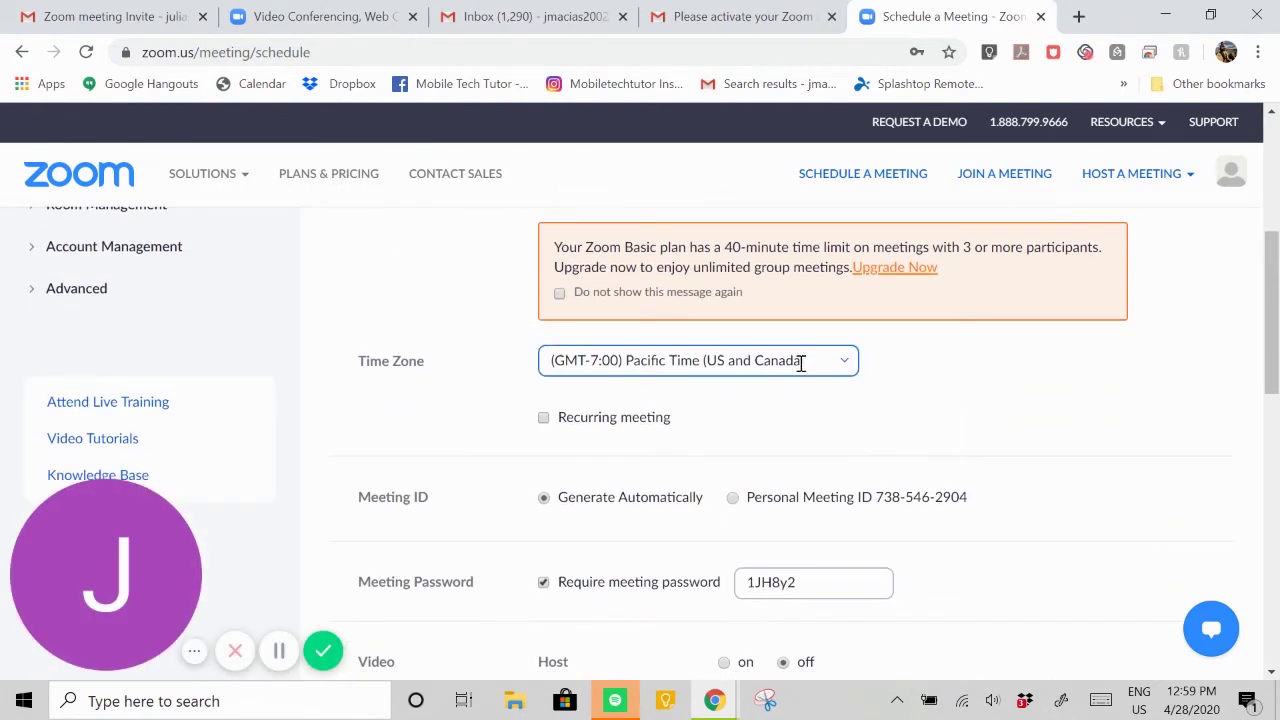
scroll(886, 394, "down", 1)
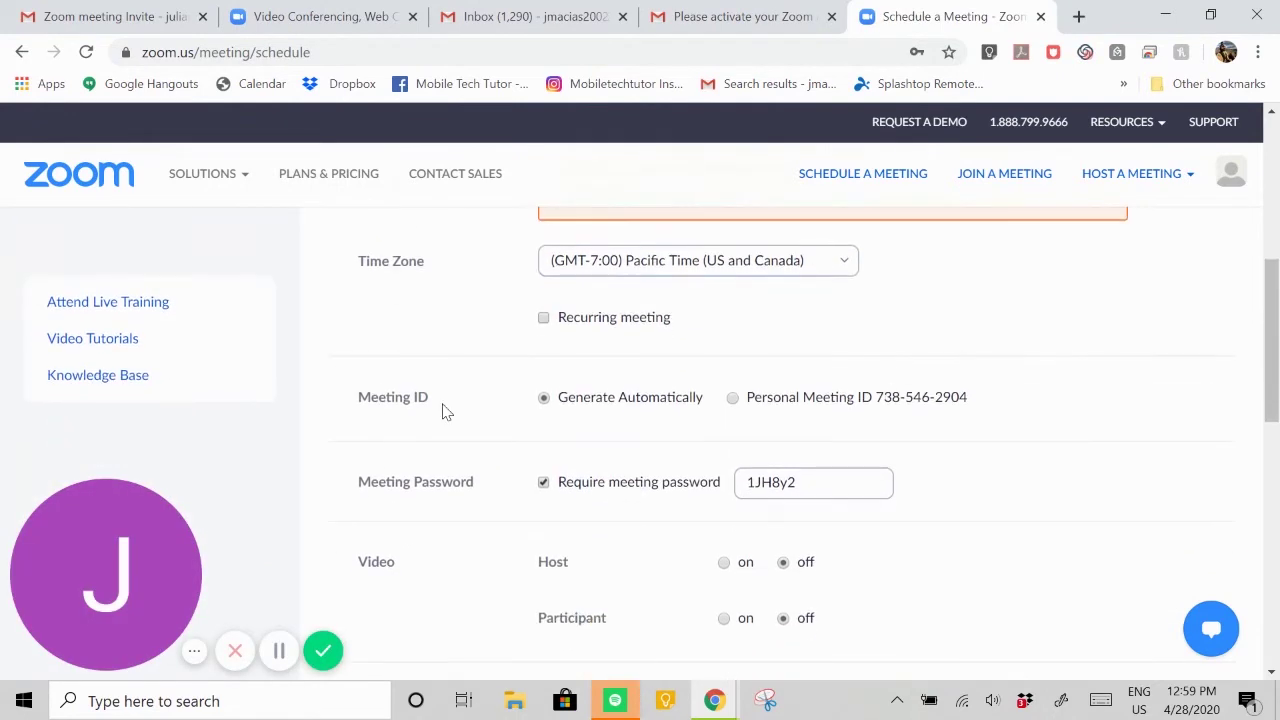
left_click_drag(443, 410, 338, 406)
left_click(415, 405)
left_click_drag(451, 405, 360, 404)
left_click(410, 418)
left_click(733, 398)
left_click_drag(975, 397, 880, 398)
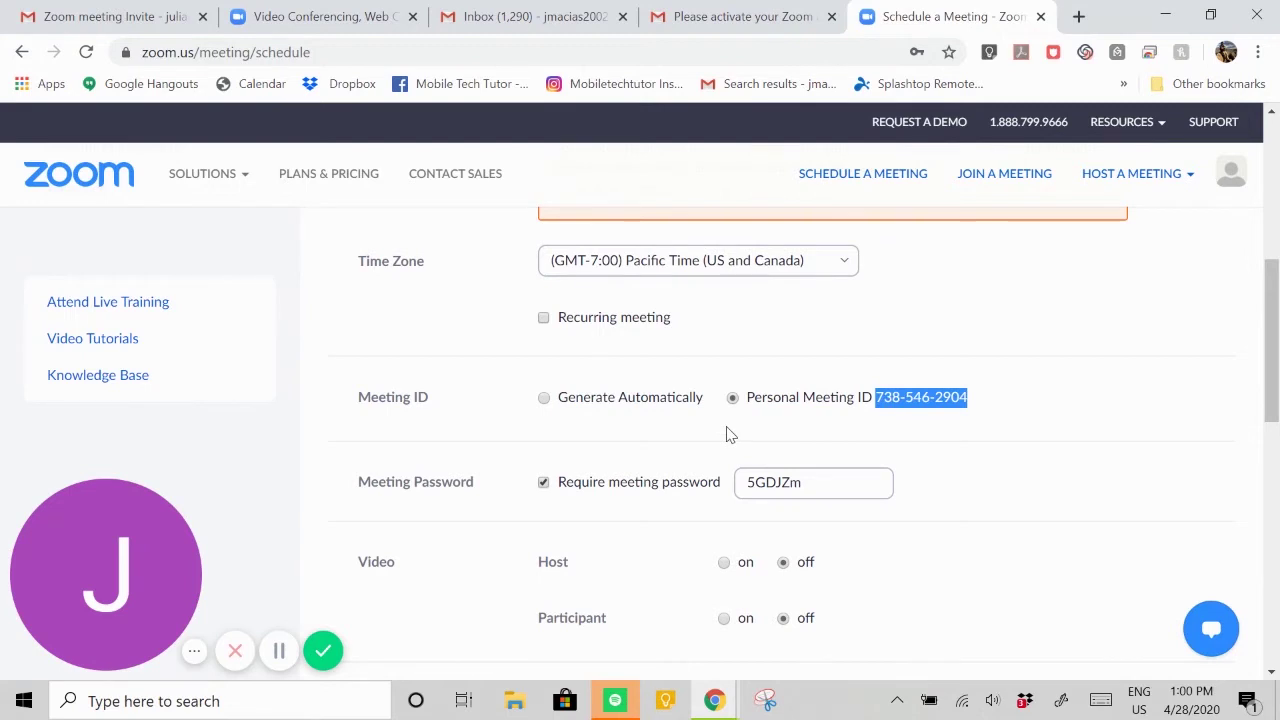
- Leave 'Require meeting password' checked after toggling it off and on
scroll(727, 434, "down", 1)
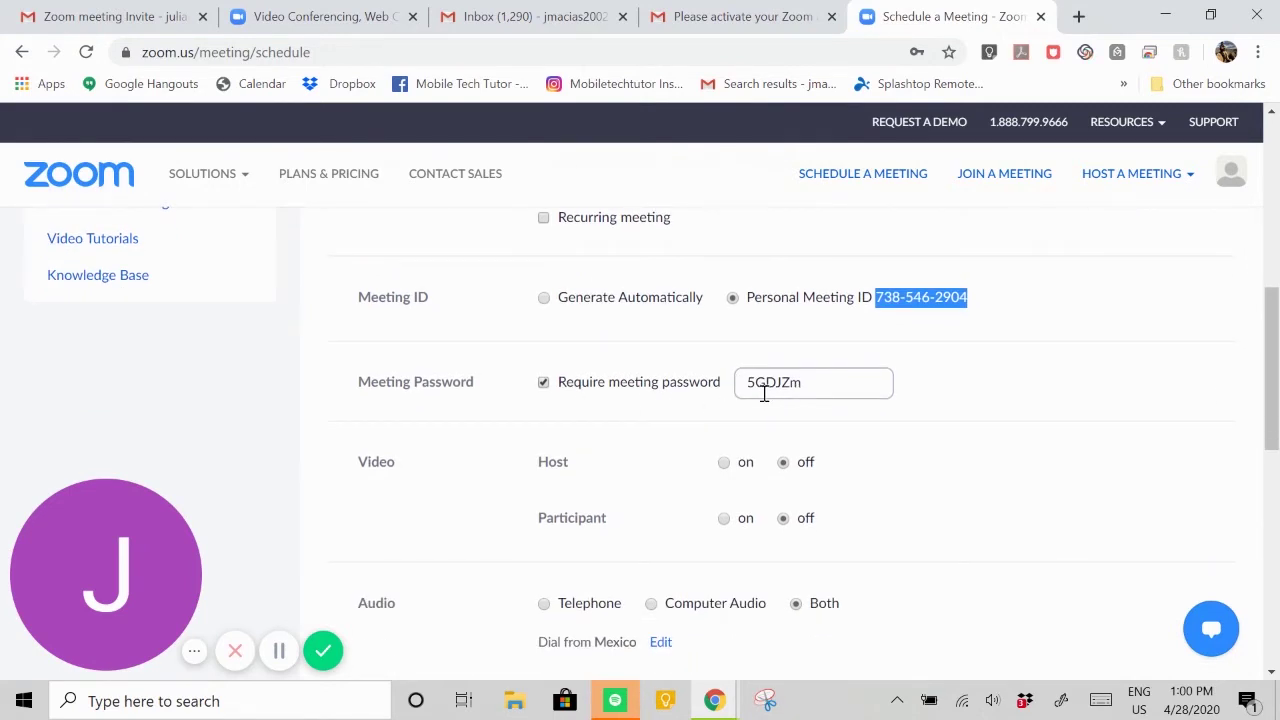
left_click(543, 384)
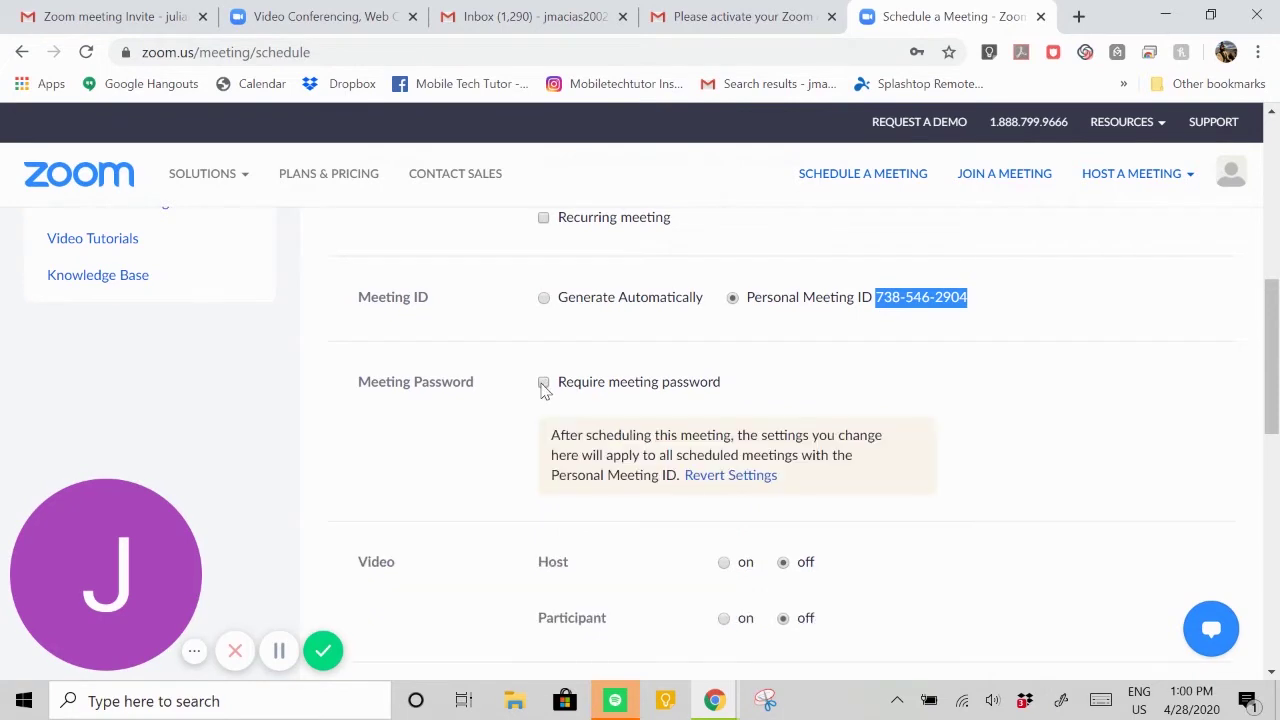
left_click(543, 384)
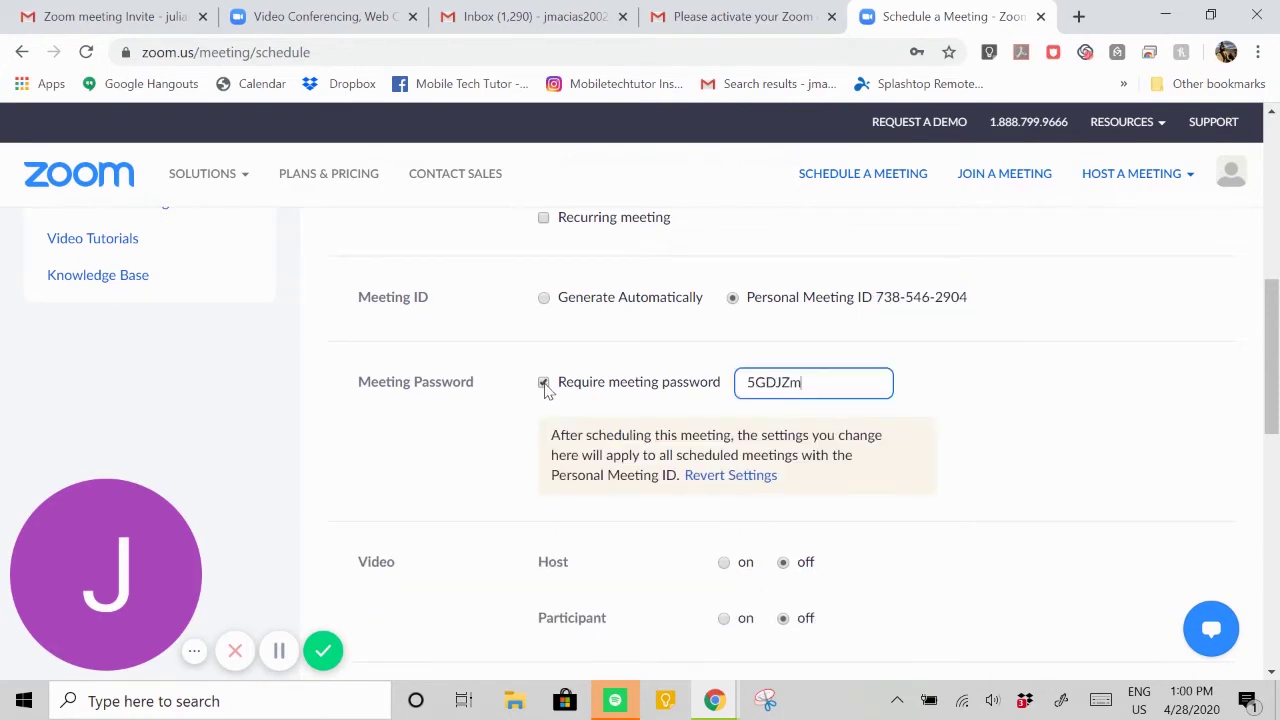
scroll(520, 385, "down", 2)
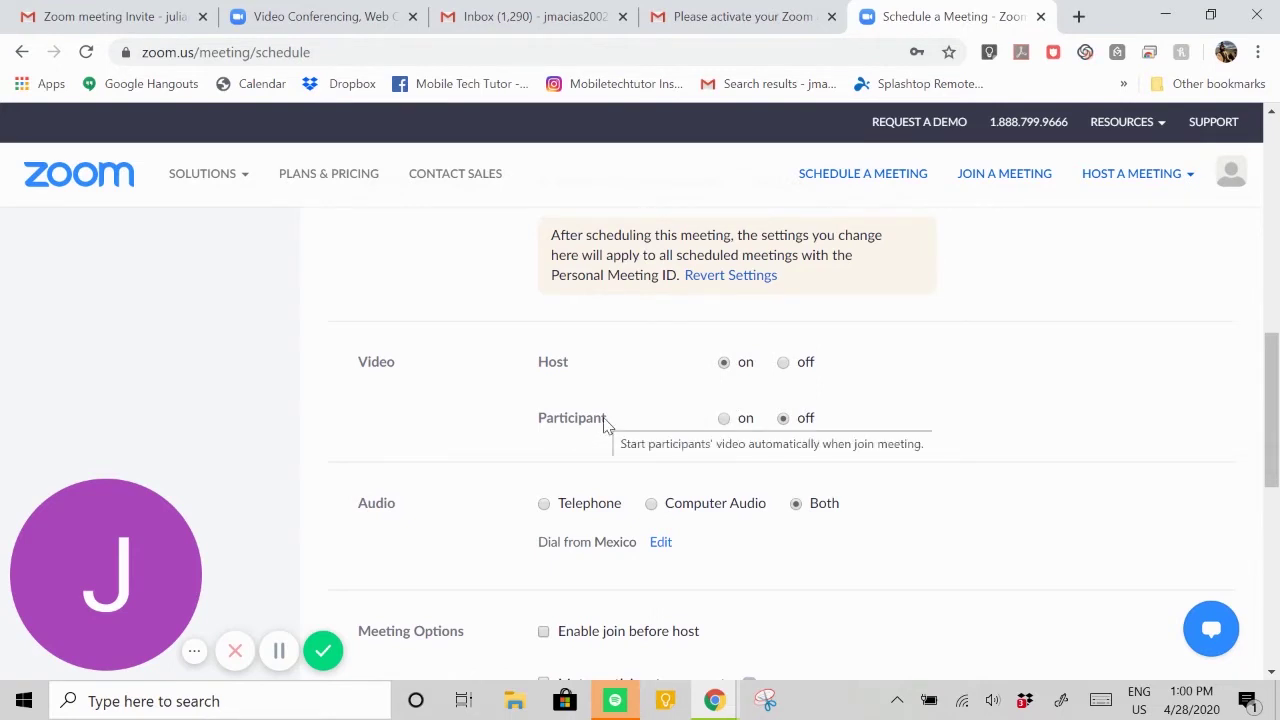
left_click(724, 420)
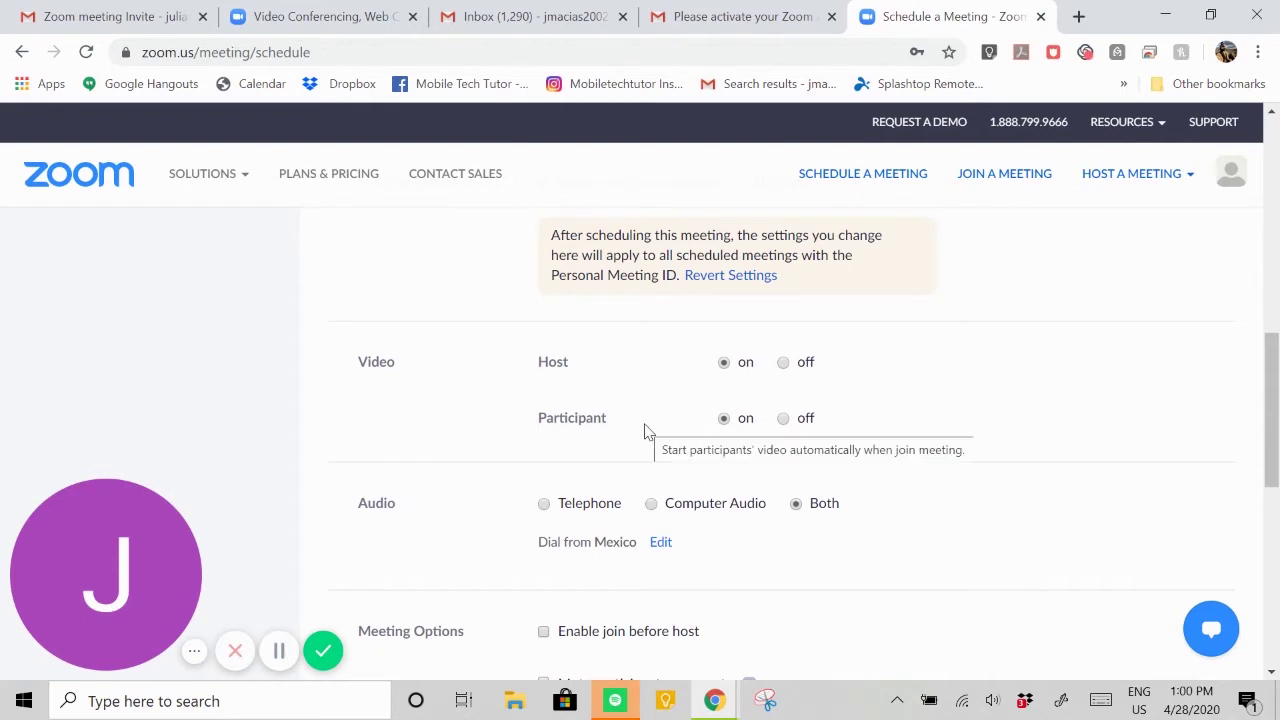
scroll(646, 431, "down", 1)
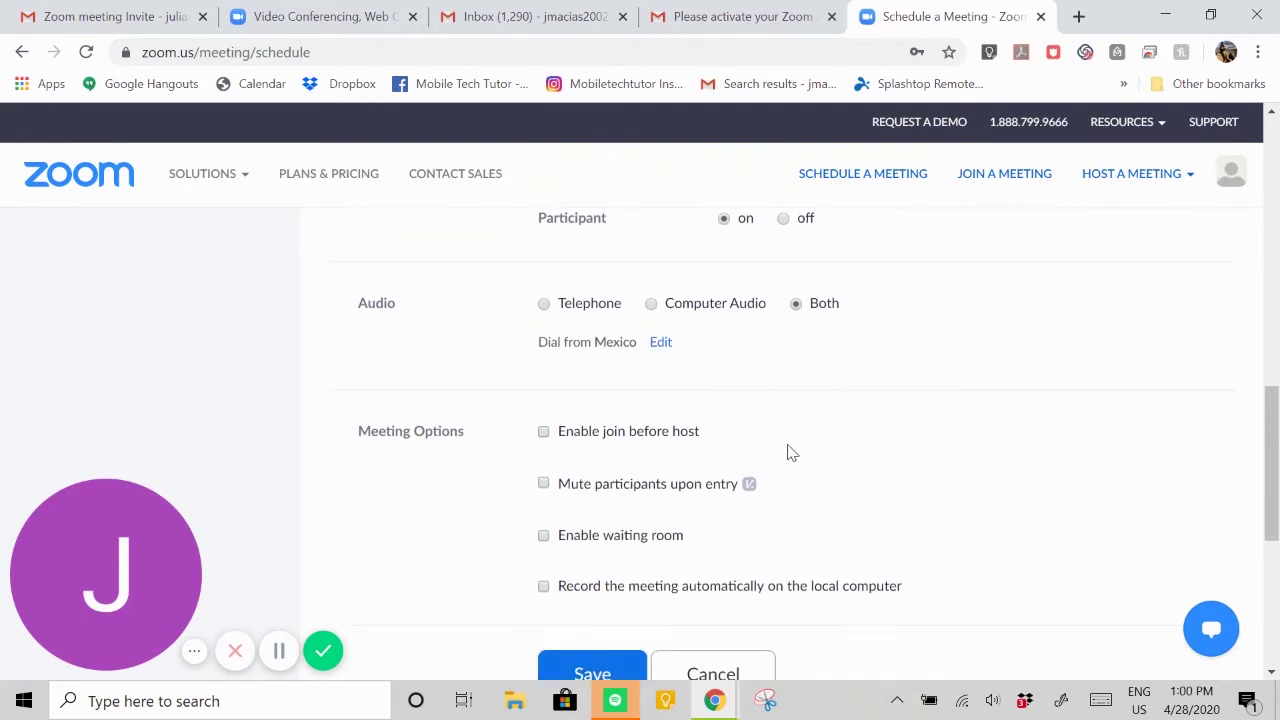
scroll(789, 451, "down", 1)
scroll(800, 418, "down", 1)
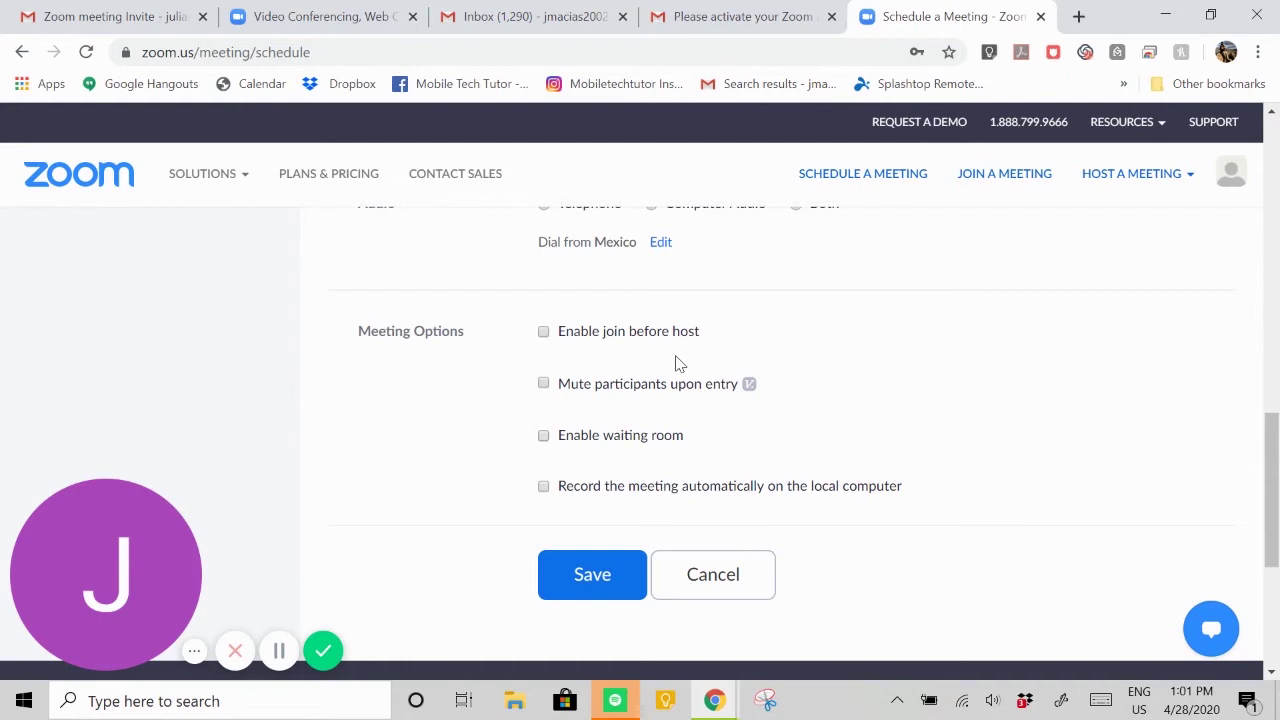
left_click(544, 332)
left_click(543, 436)
left_click(555, 441)
scroll(792, 530, "up", 2)
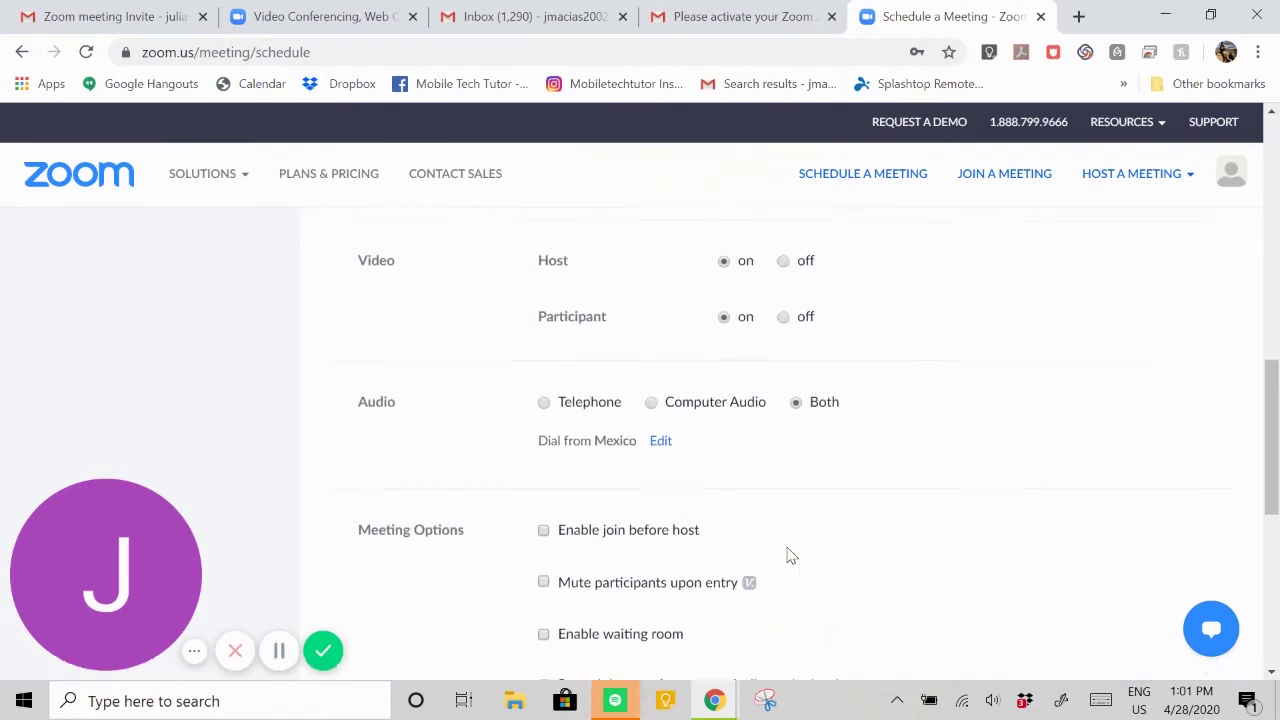
scroll(805, 550, "down", 3)
- Save the meeting, then show the meeting password in plain text on its details page
left_click(600, 500)
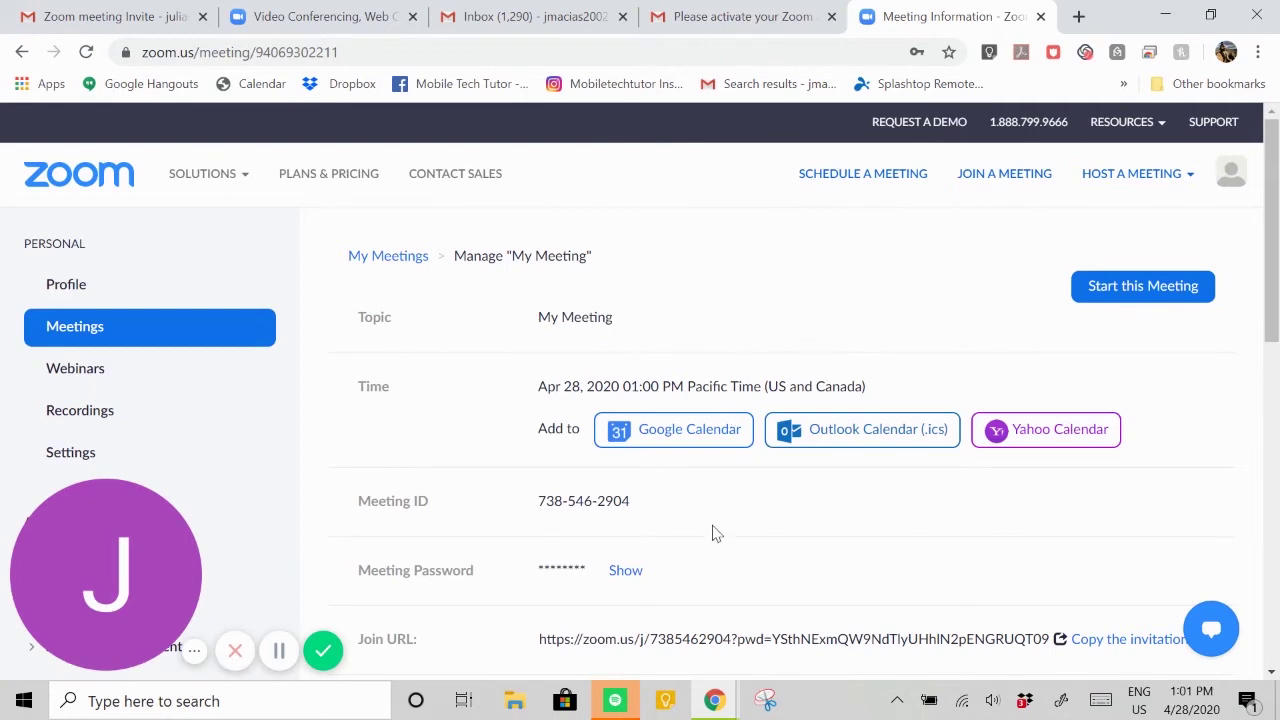
left_click_drag(640, 514, 537, 517)
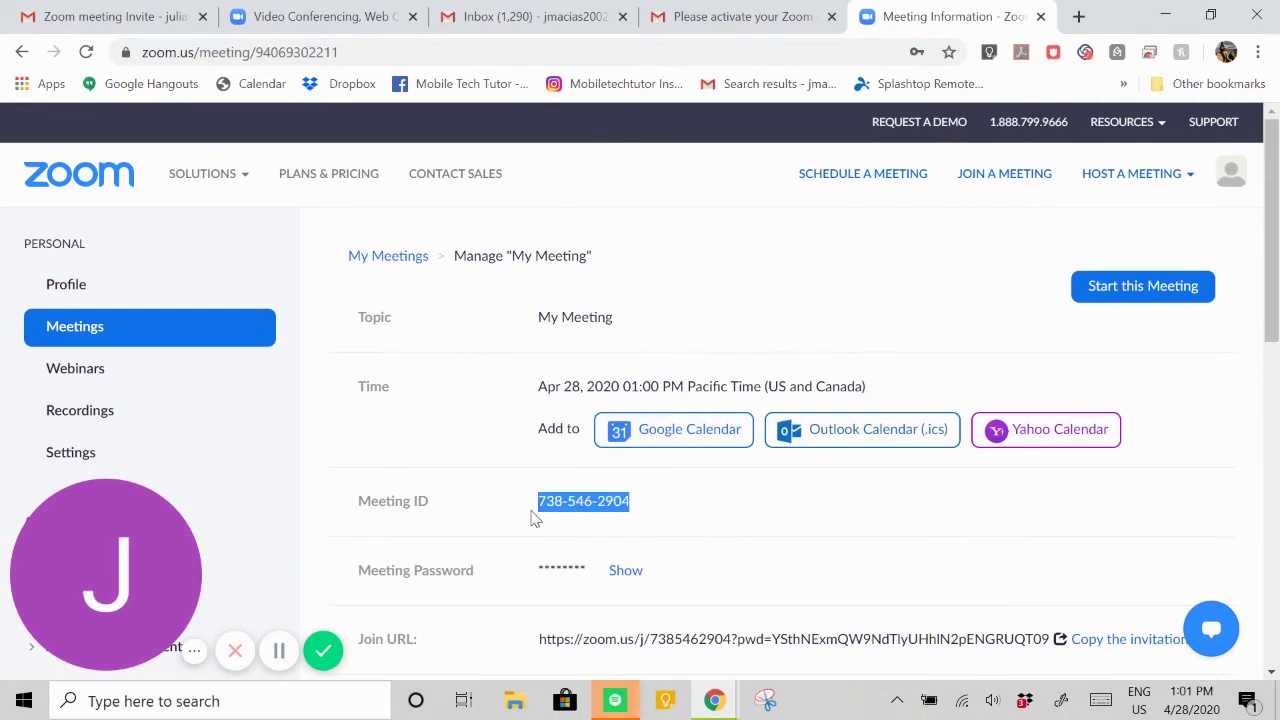
left_click(622, 572)
left_click_drag(594, 572, 542, 572)
left_click(656, 534)
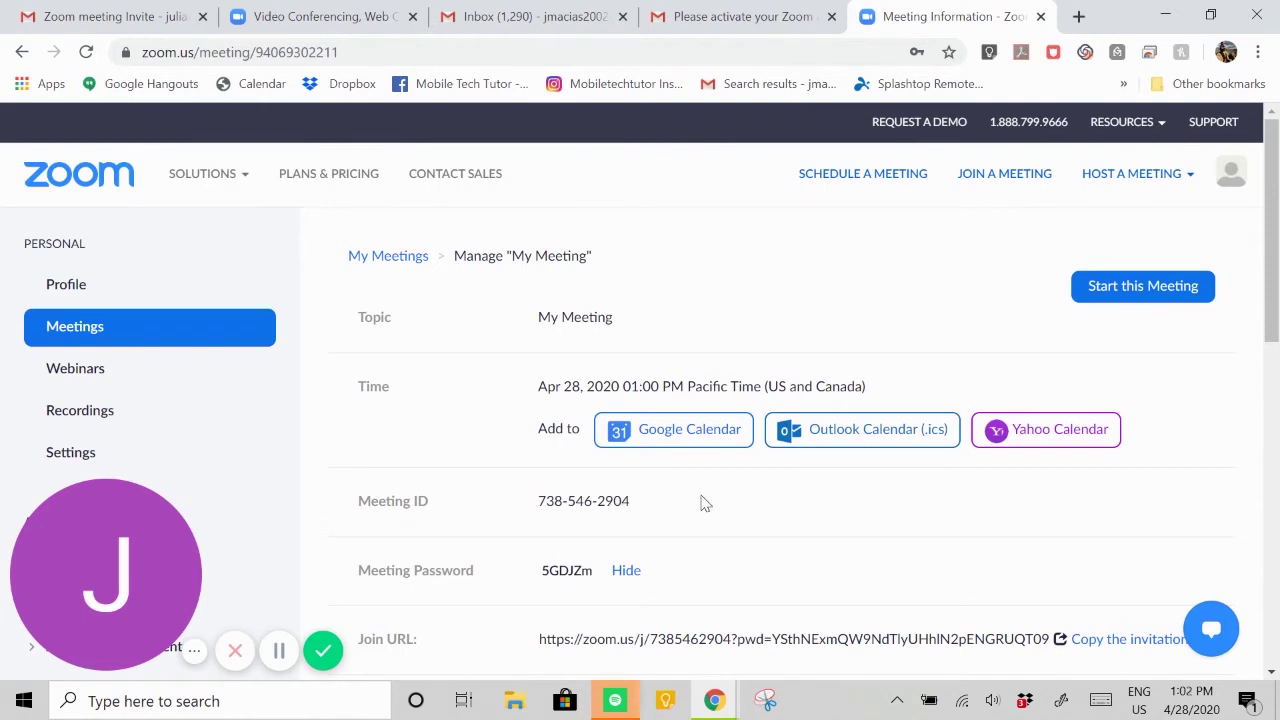
scroll(735, 485, "down", 2)
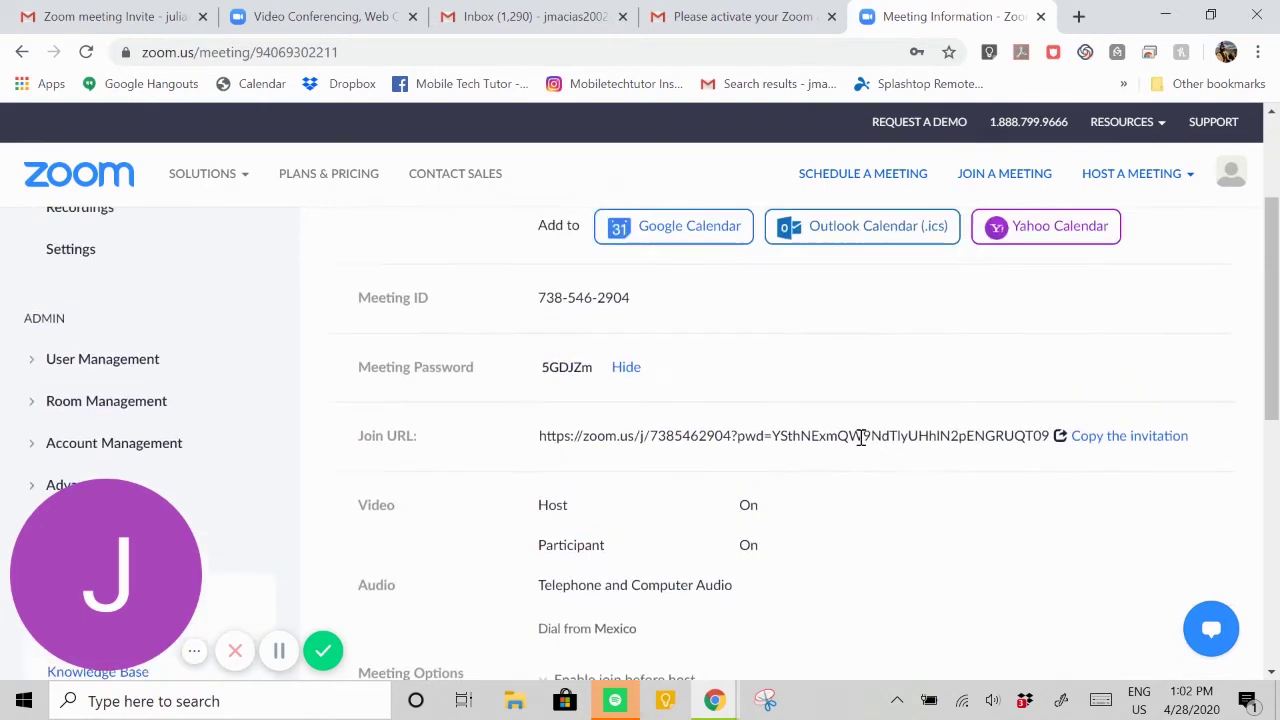
- Open the meeting invitation dialog and copy the full invitation text
left_click(1130, 441)
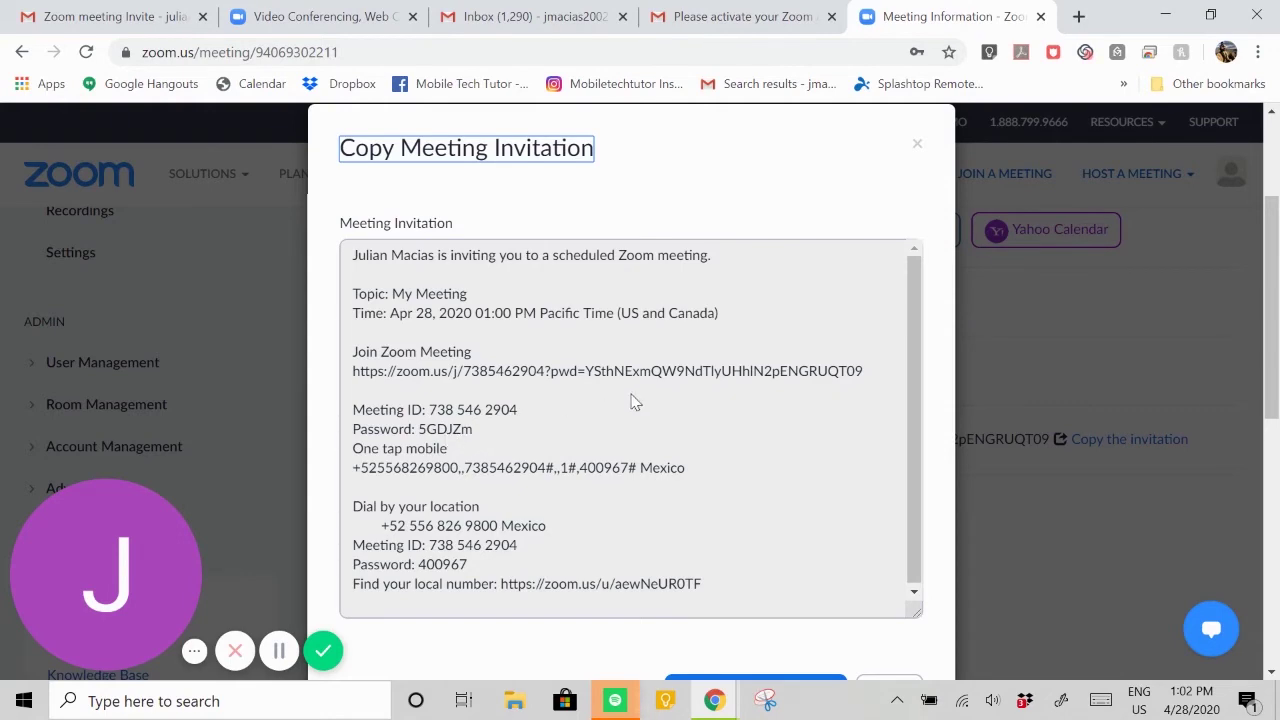
scroll(821, 479, "down", 2)
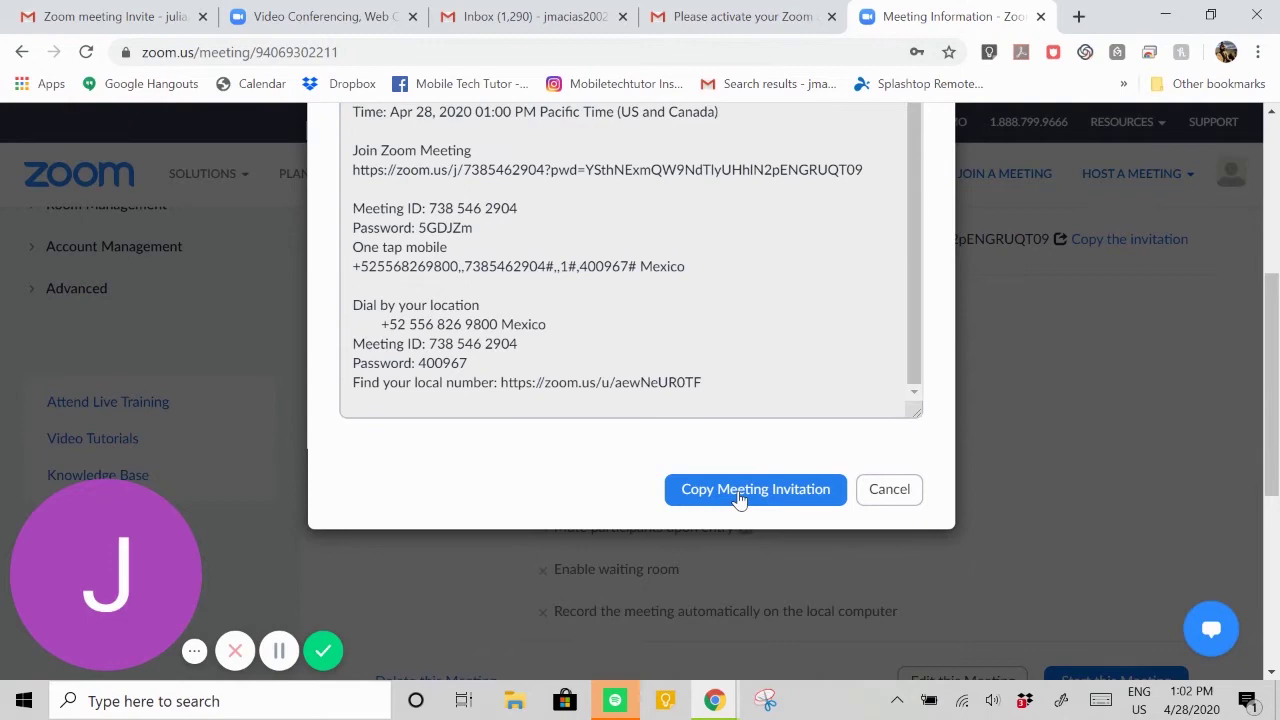
left_click(740, 498)
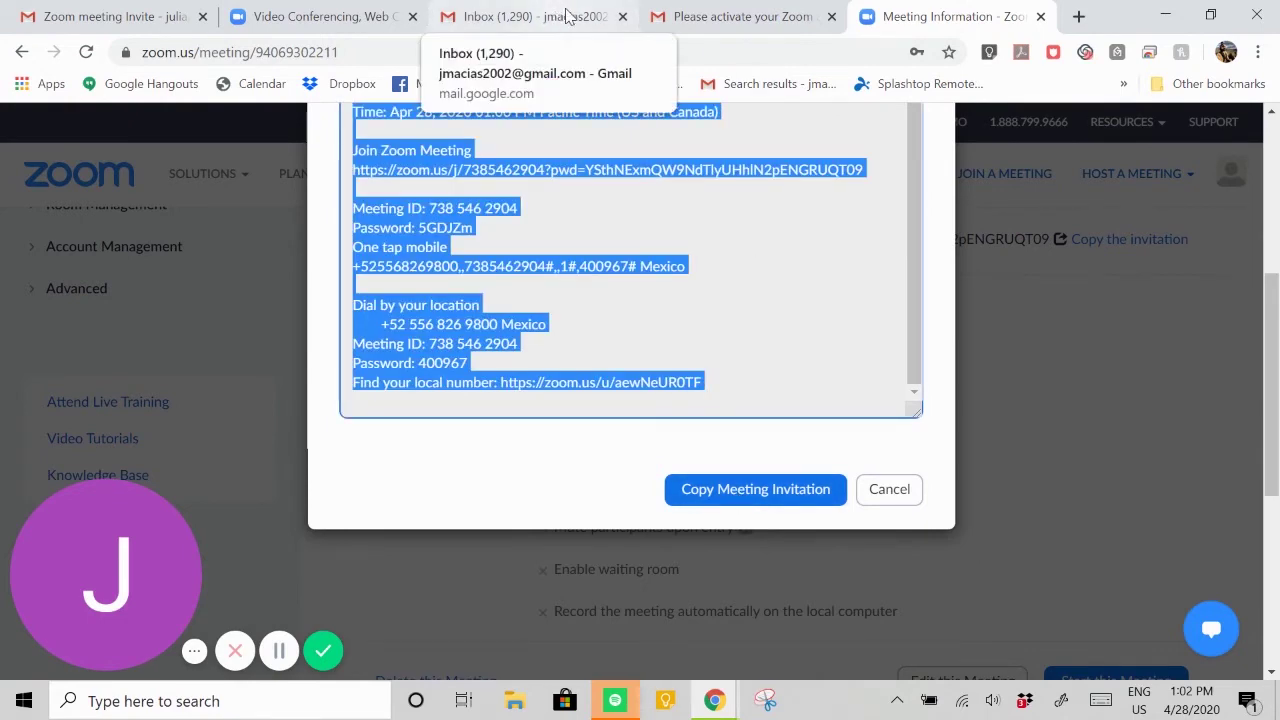
- Compose a new Gmail message and paste the Zoom invitation into its body
left_click(748, 18)
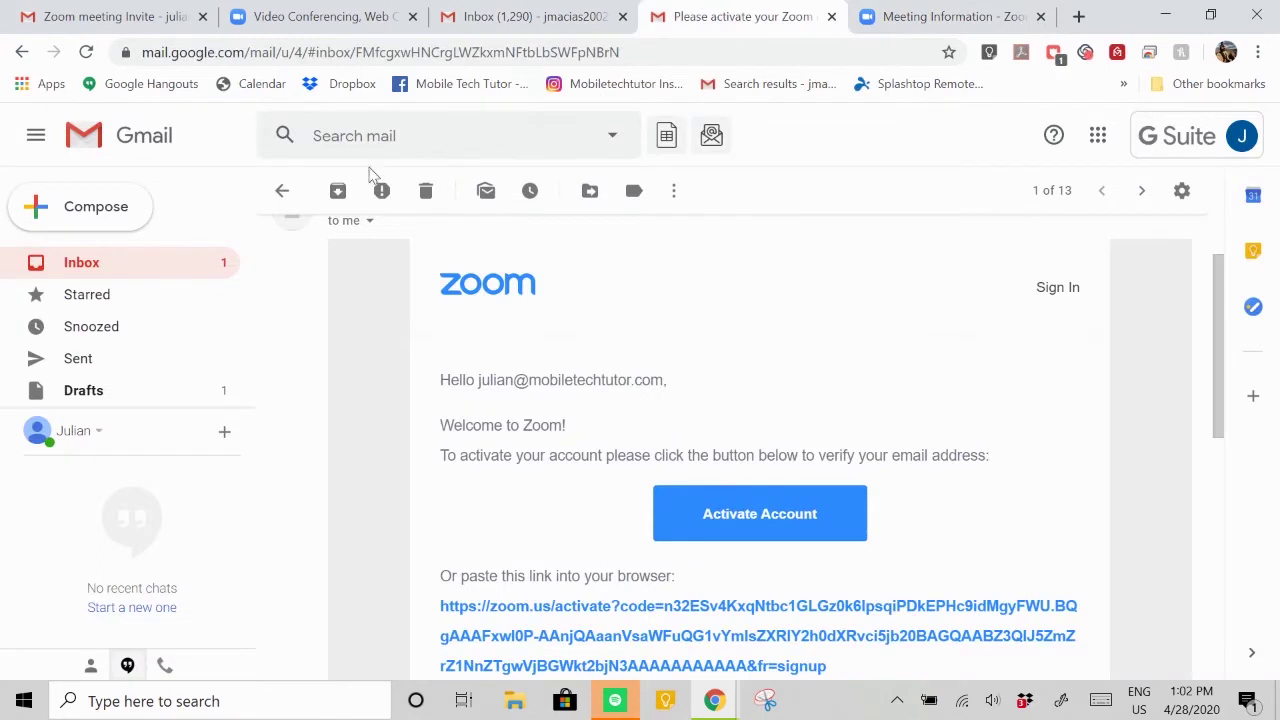
left_click(60, 209)
right_click(840, 372)
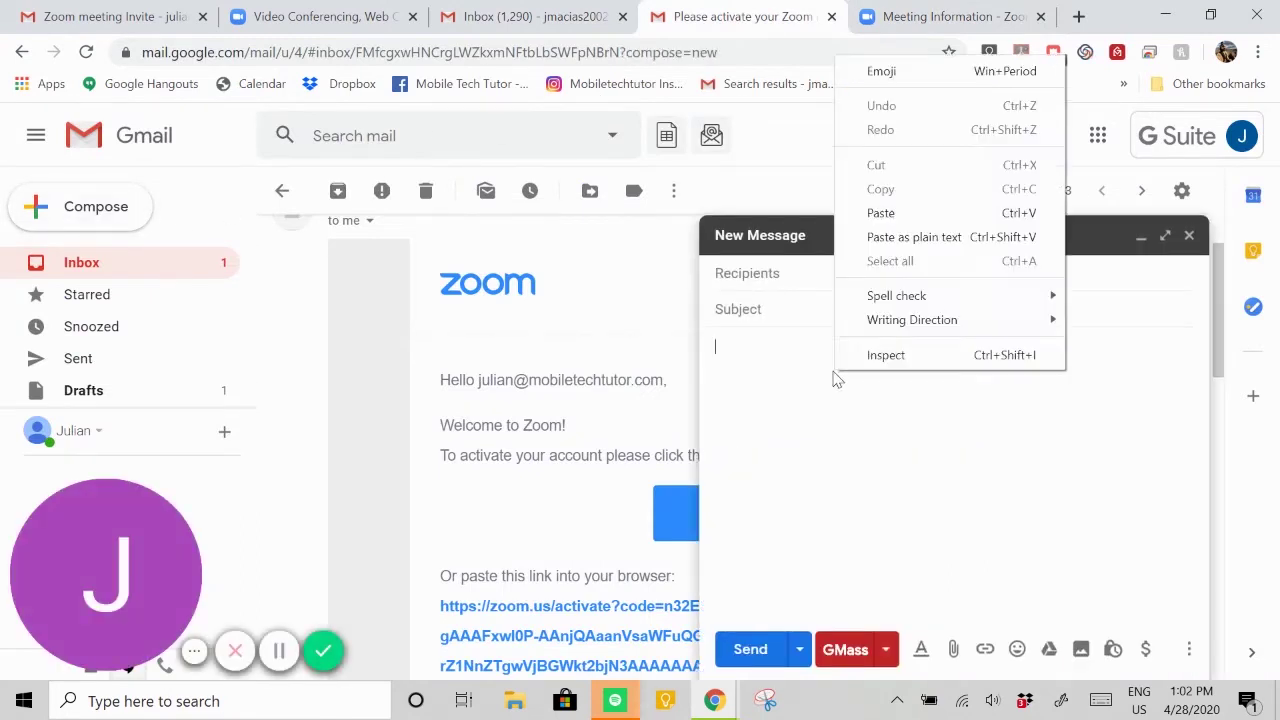
left_click(881, 214)
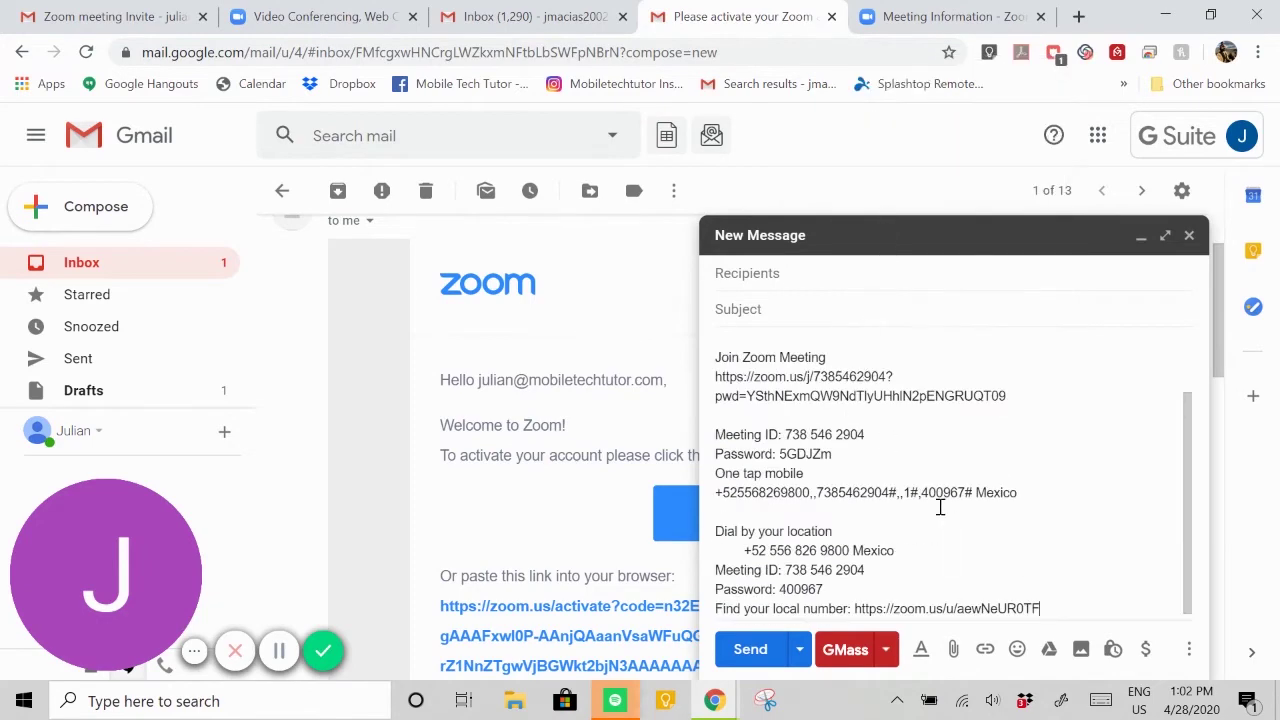
right_click(854, 428)
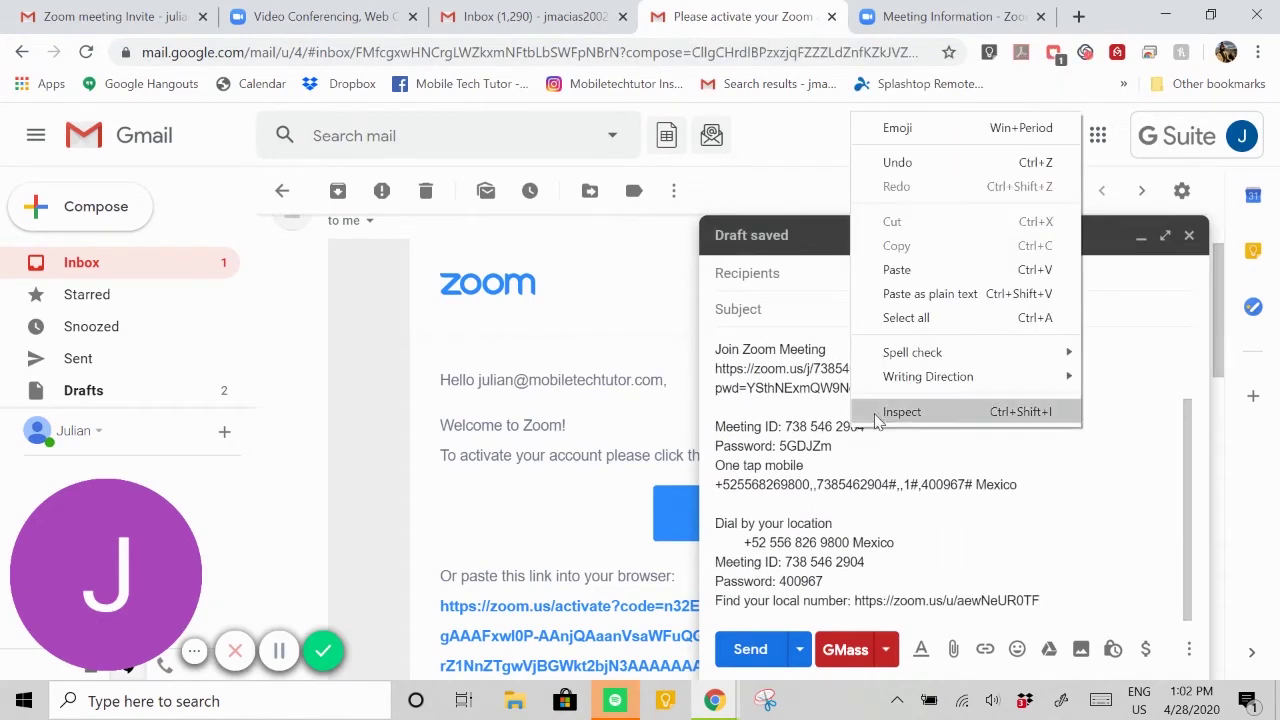
left_click(812, 440)
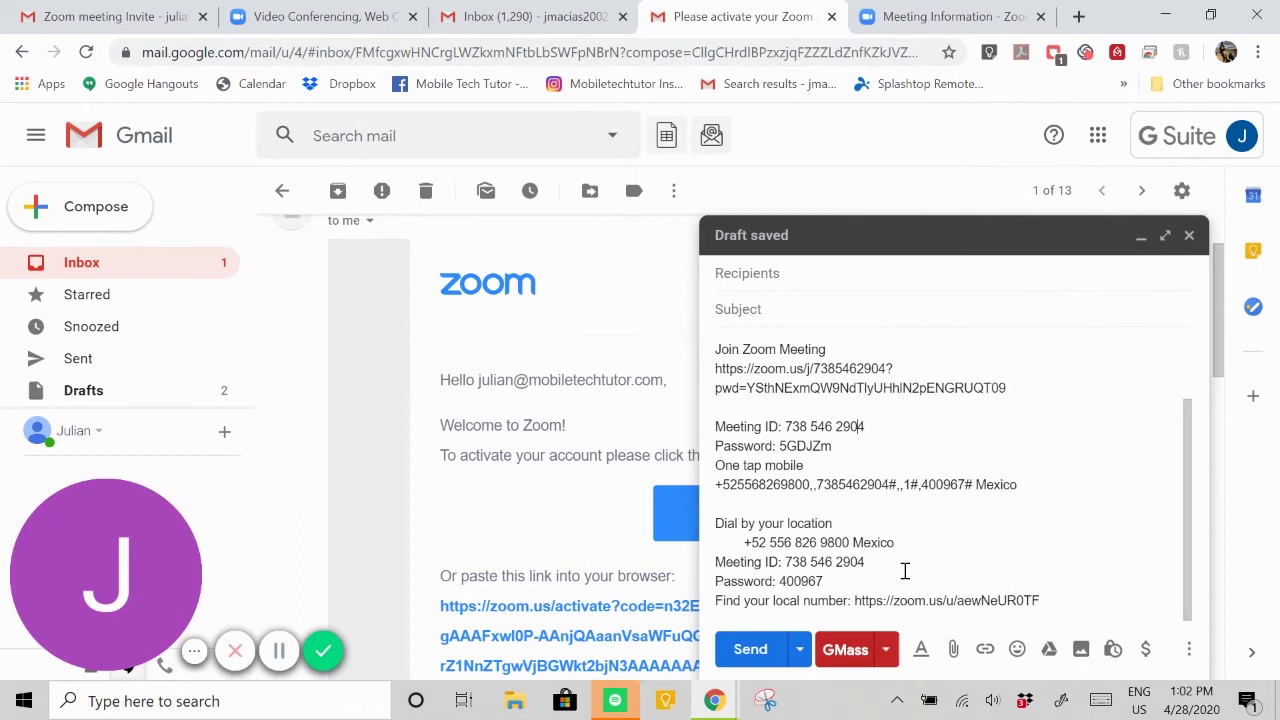
scroll(883, 568, "up", 2)
- Address it to the suggested recipient, add subject 'zoom meeting', and send
left_click(838, 276)
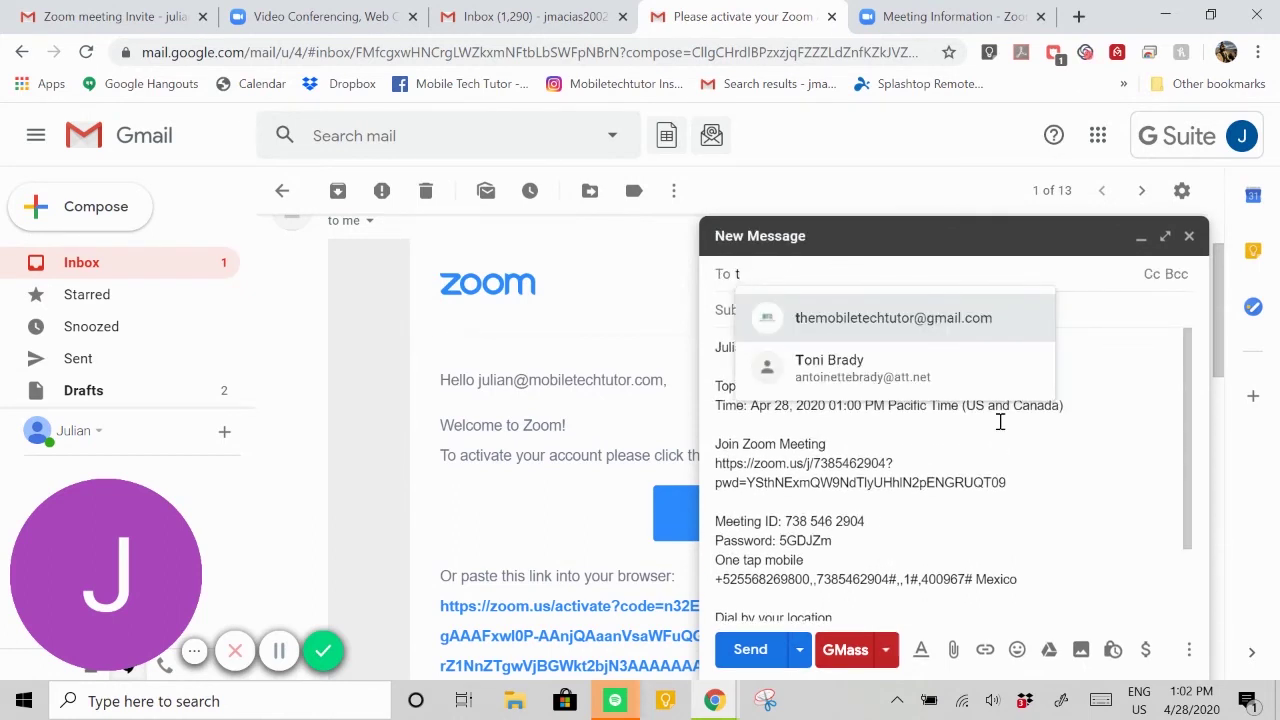
left_click(932, 330)
left_click(754, 311)
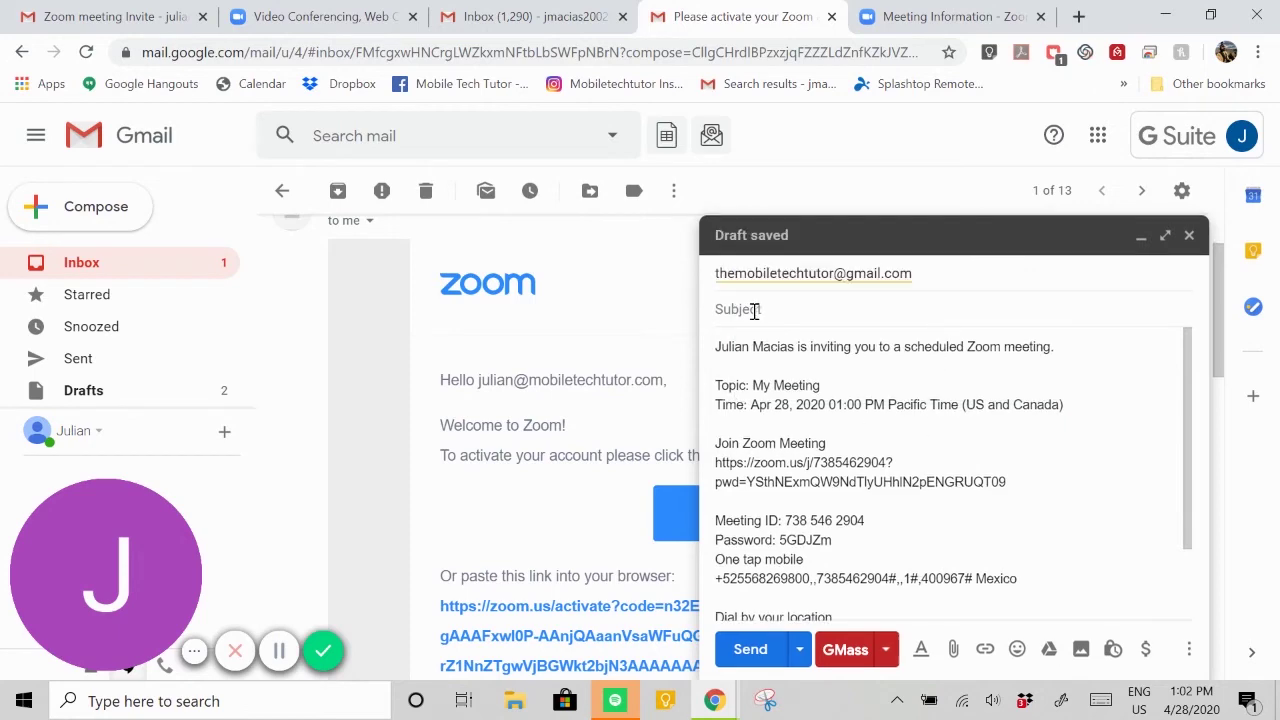
type("zoom meeting")
left_click(750, 649)
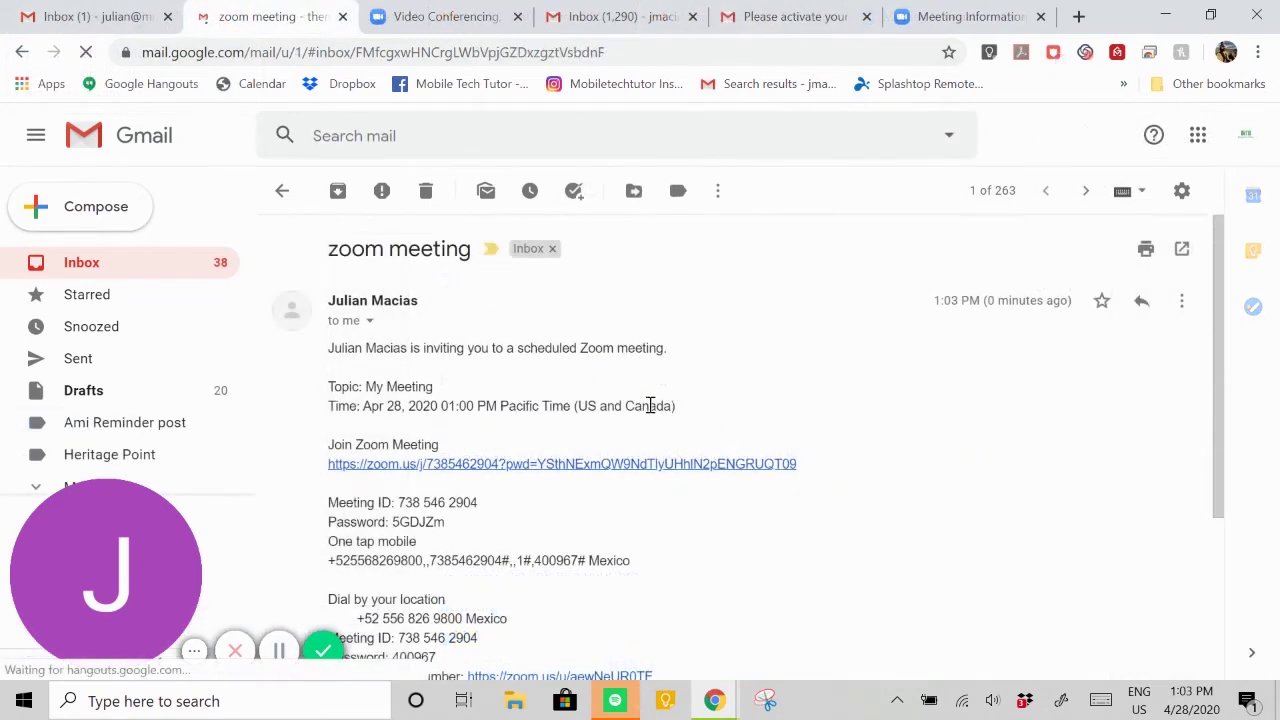
- Scroll through the received zoom meeting email to find its Join Zoom Meeting link
scroll(674, 420, "down", 2)
scroll(674, 380, "up", 2)
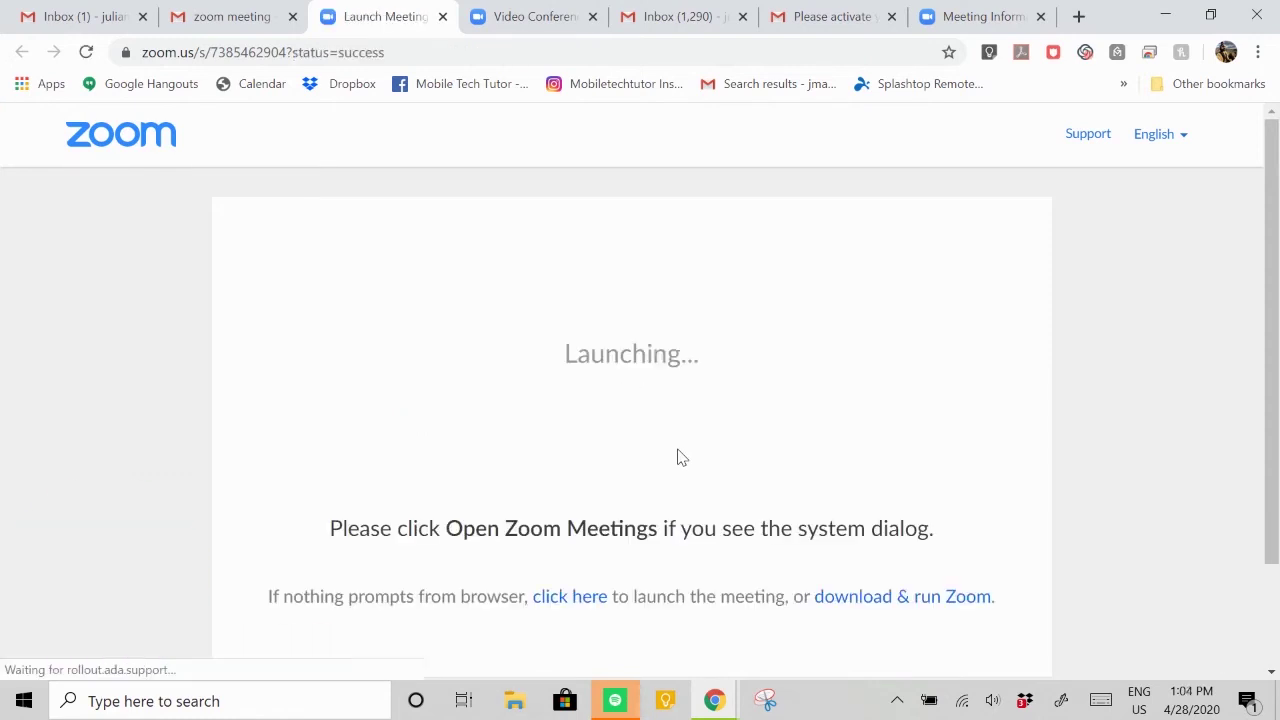
- Save the Zoom launcher to the desktop and run it to open the meeting in the desktop client
scroll(720, 425, "down", 1)
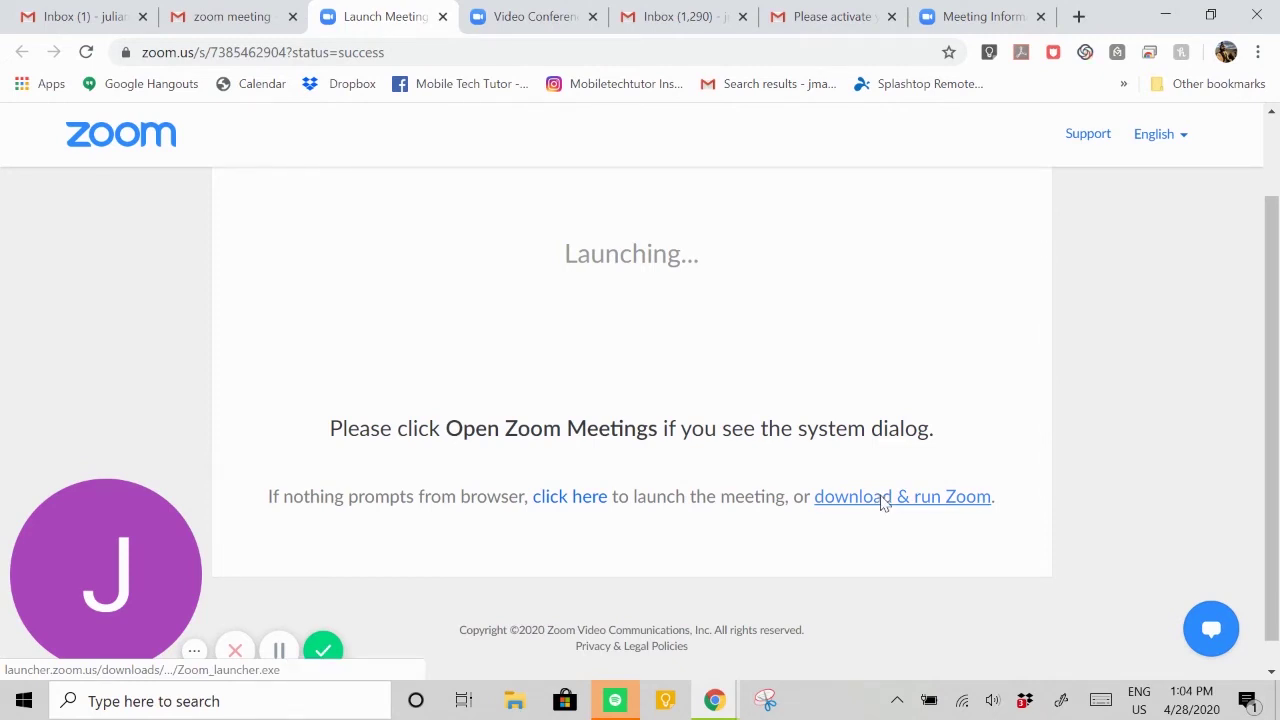
left_click(886, 499)
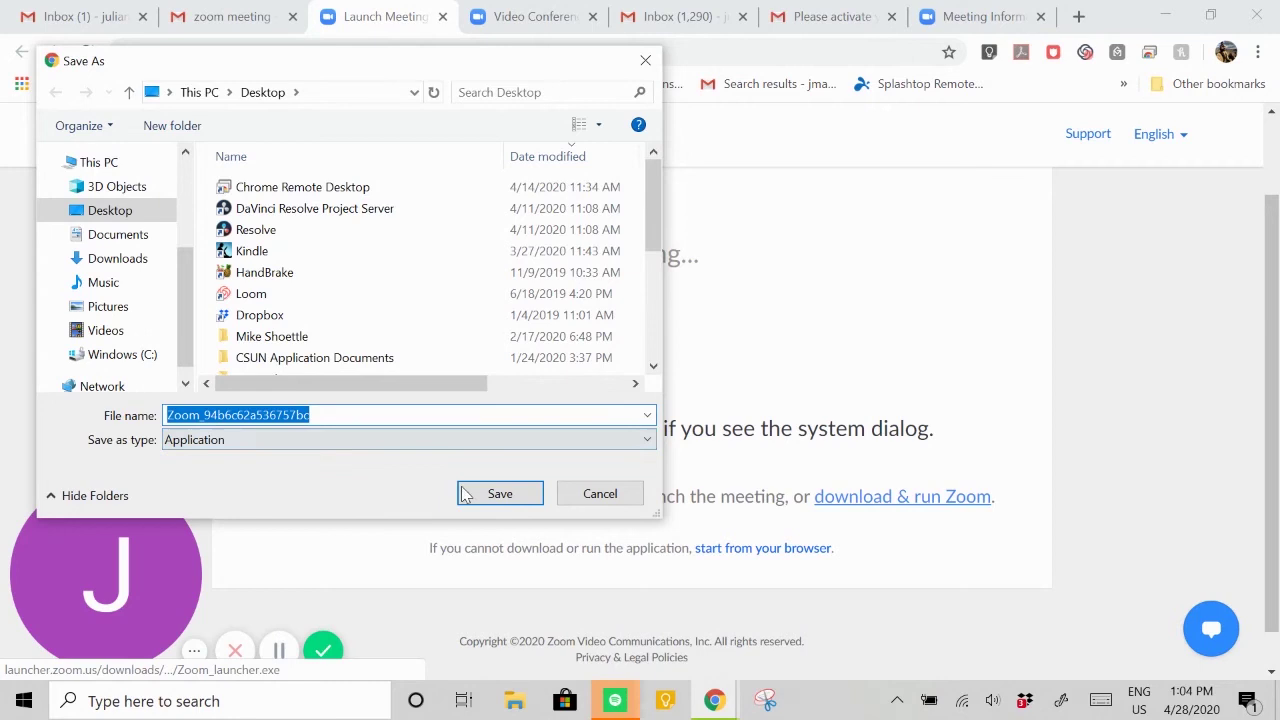
left_click(492, 496)
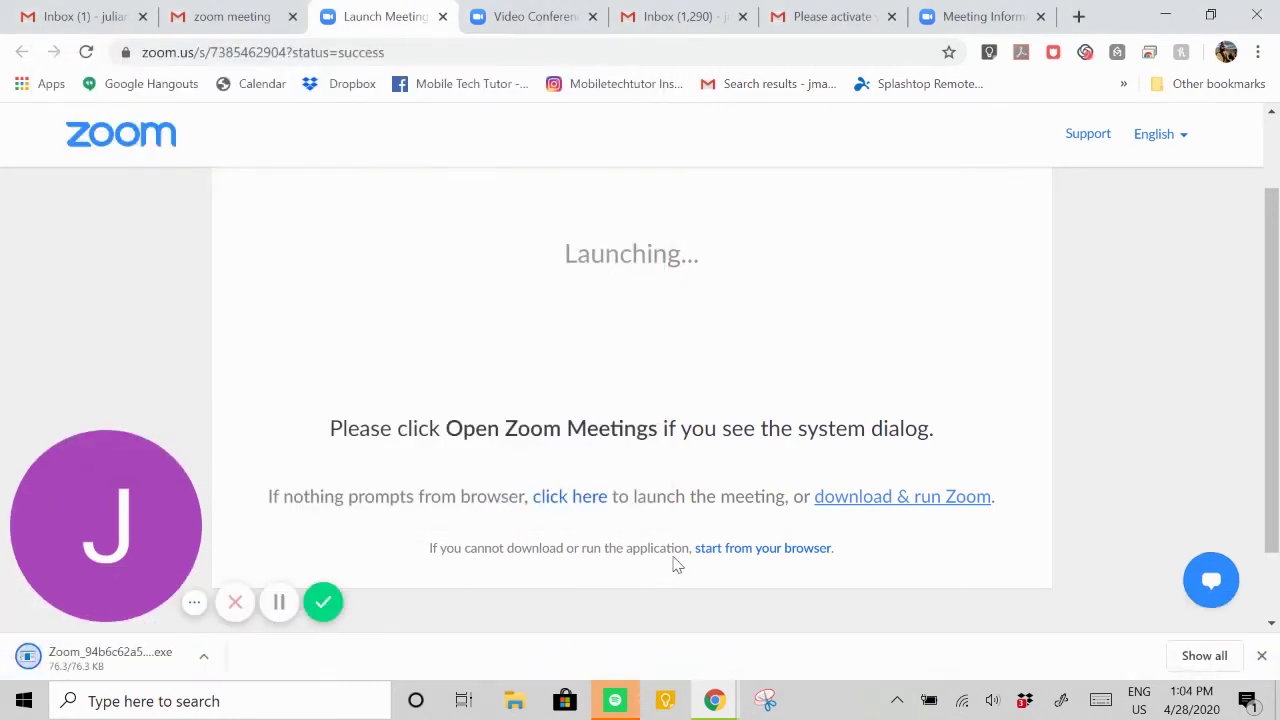
left_click(170, 668)
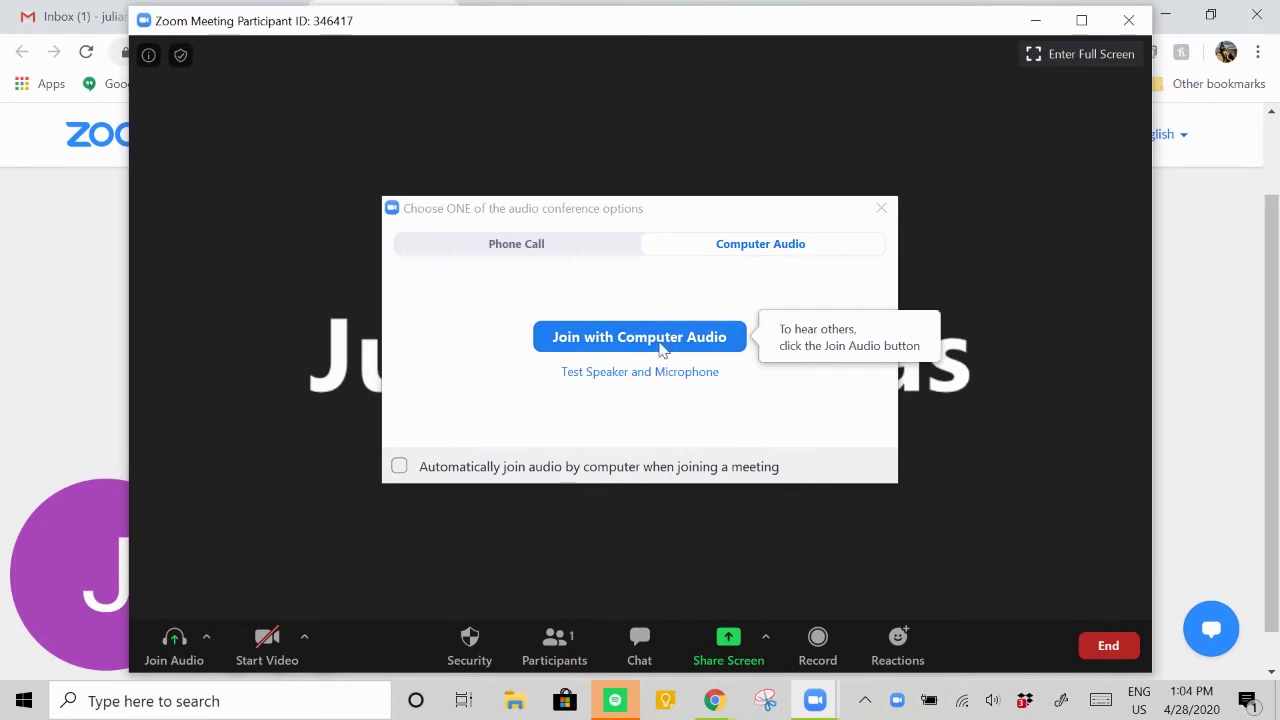
- Join the meeting with computer audio and mute the microphone
left_click(655, 341)
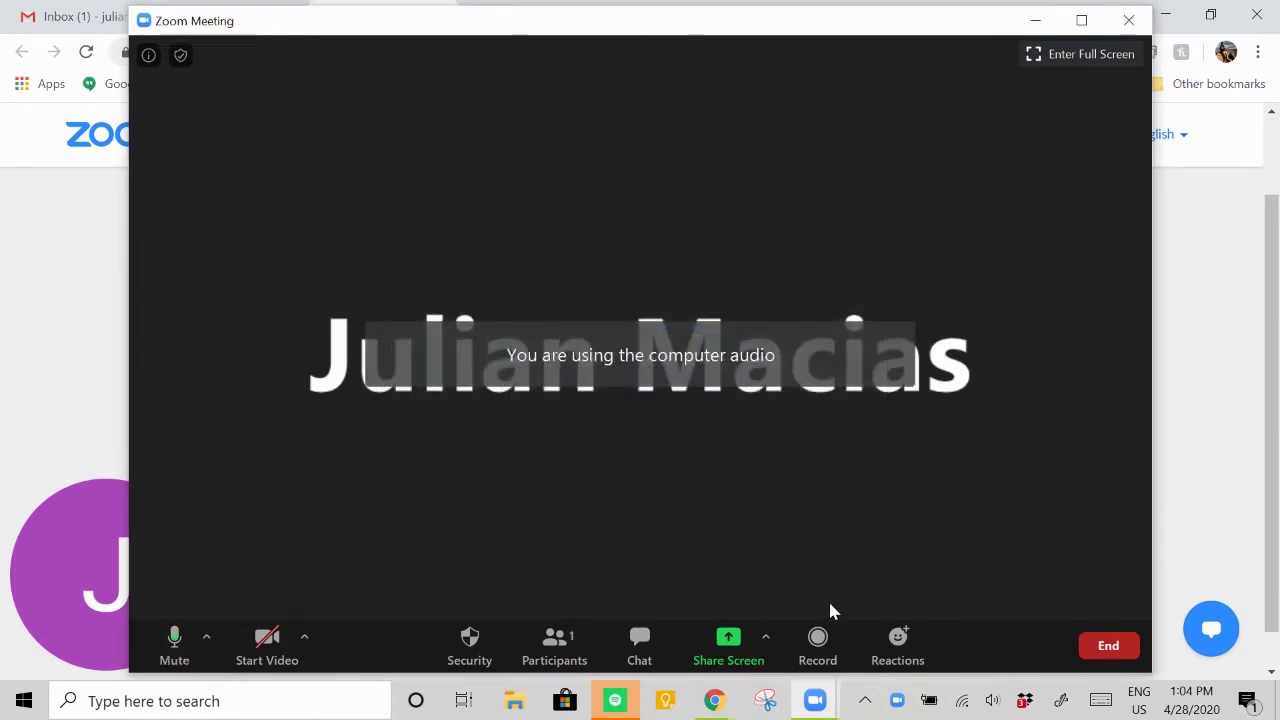
left_click(180, 645)
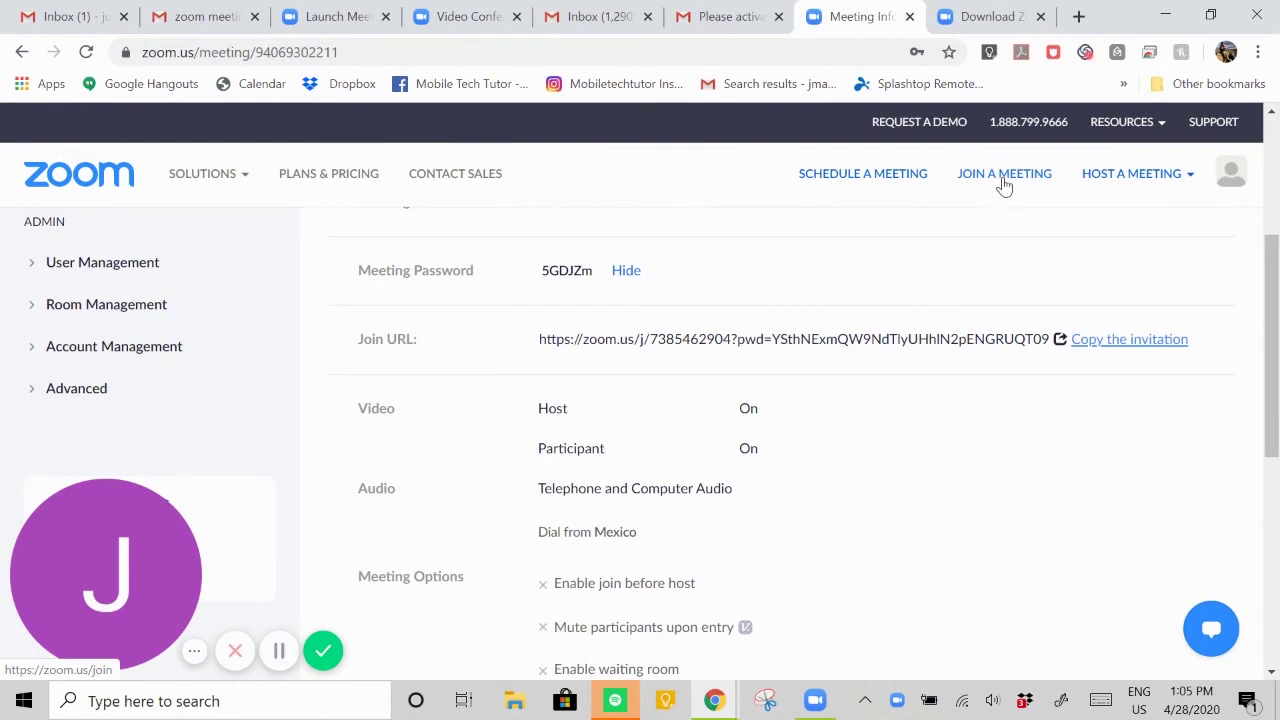
scroll(988, 286, "up", 1)
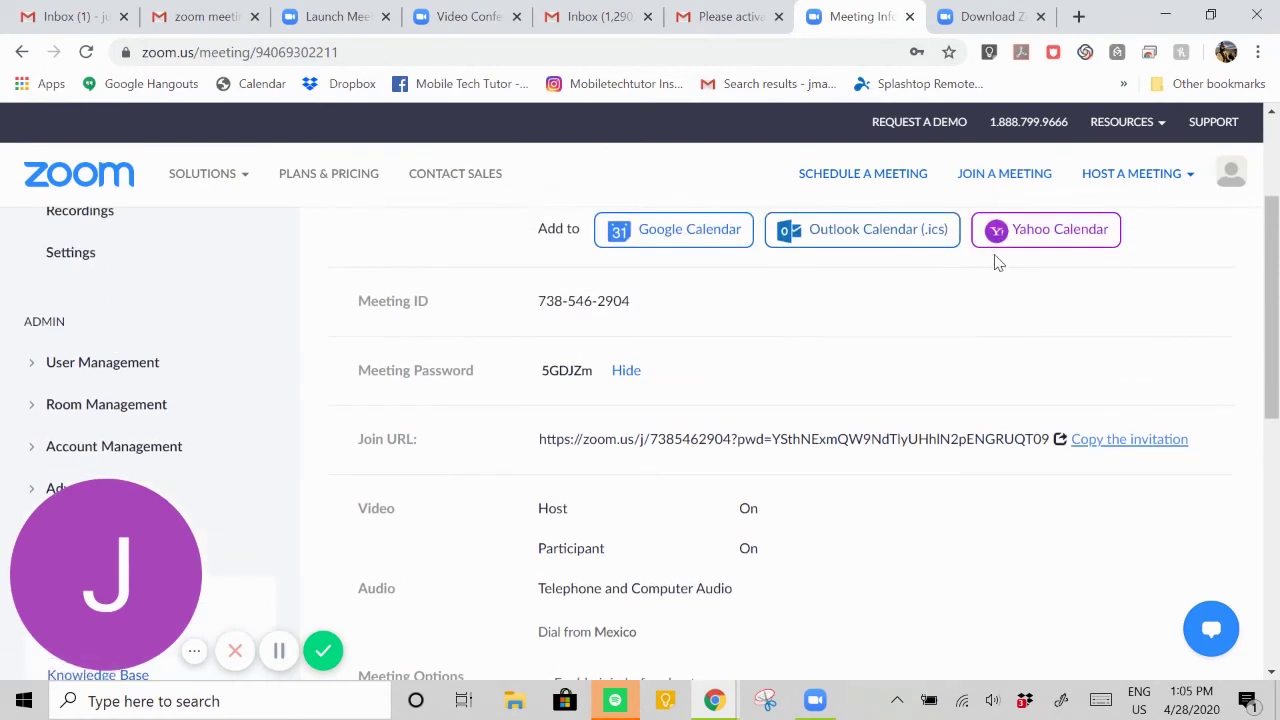
left_click(997, 178)
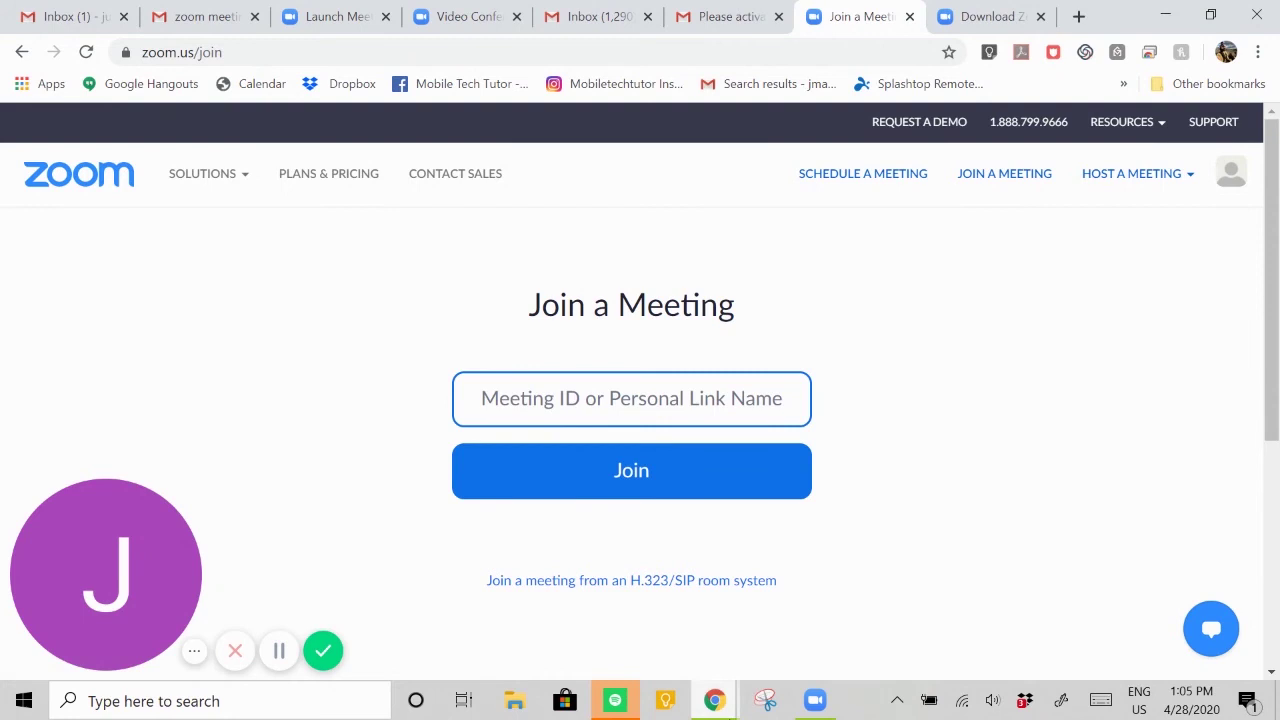
left_click(208, 20)
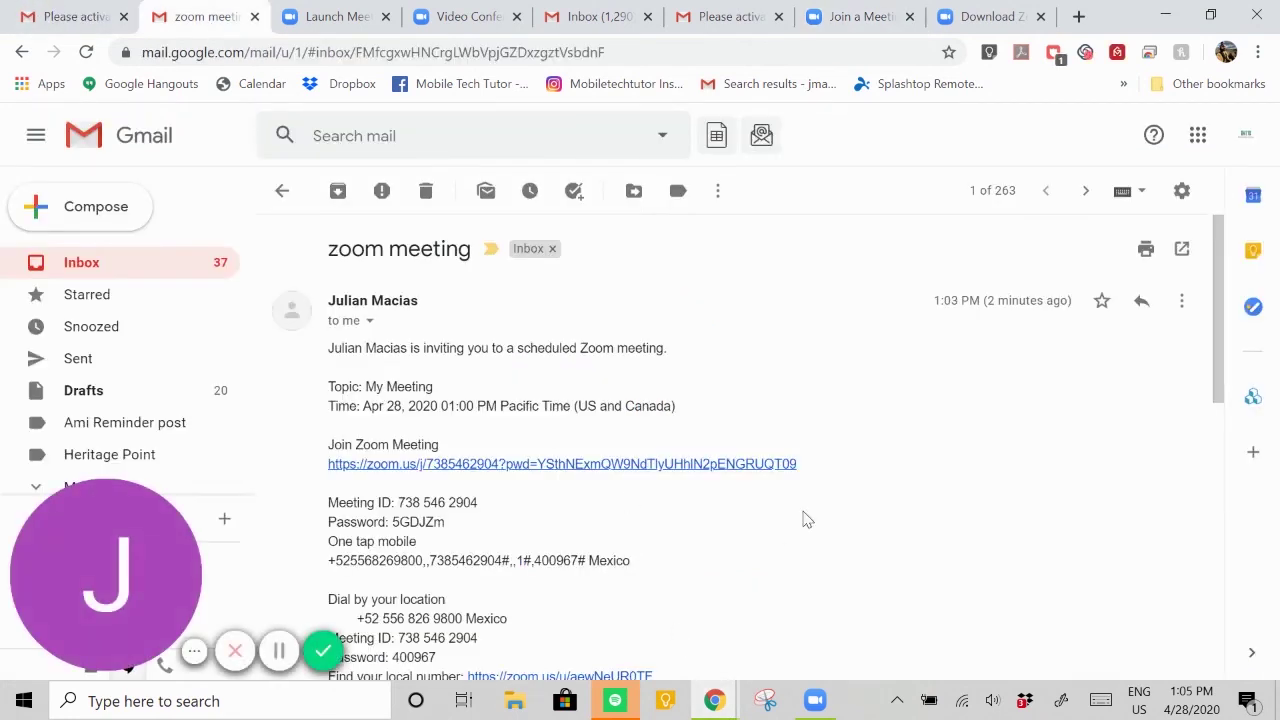
scroll(783, 422, "down", 1)
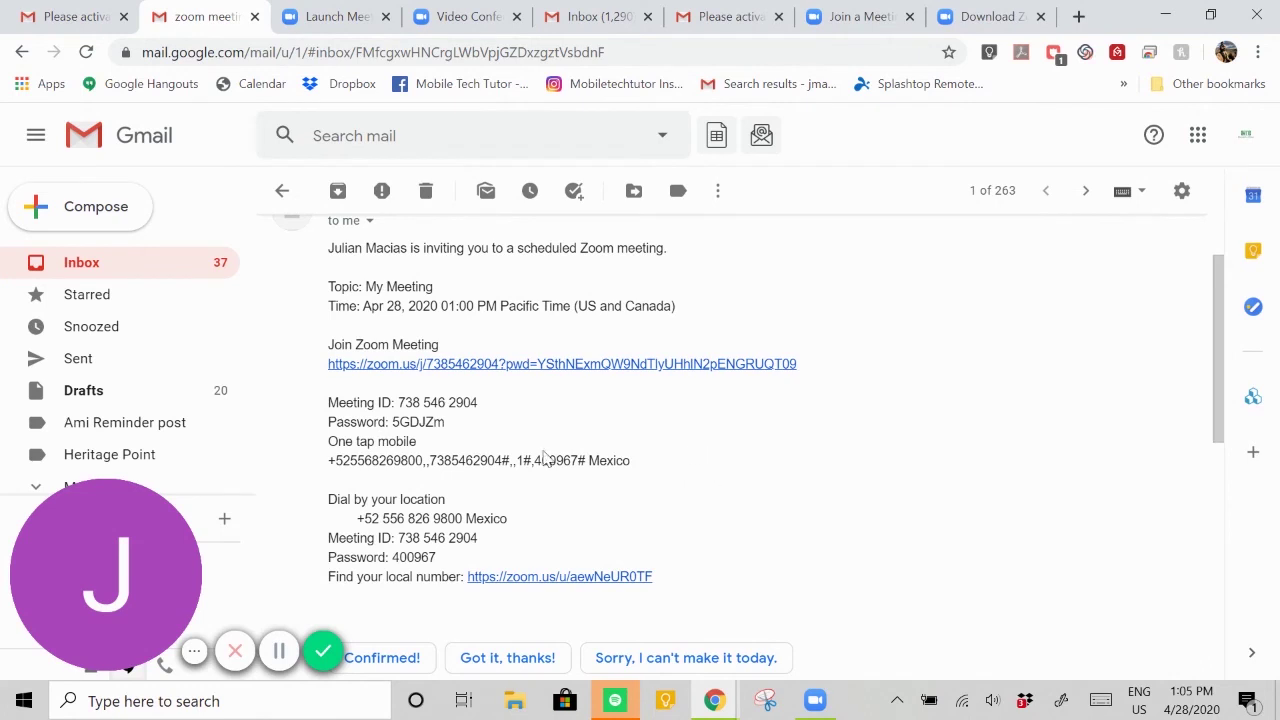
left_click_drag(480, 405, 398, 402)
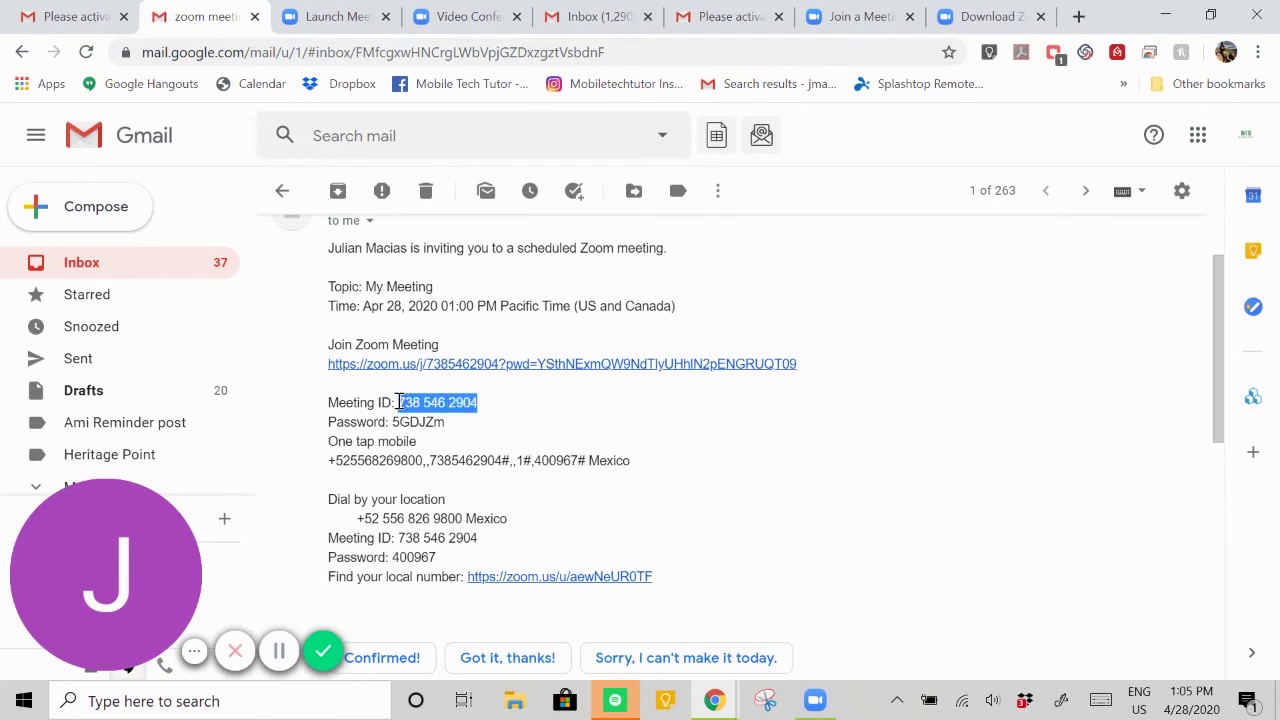
right_click(424, 400)
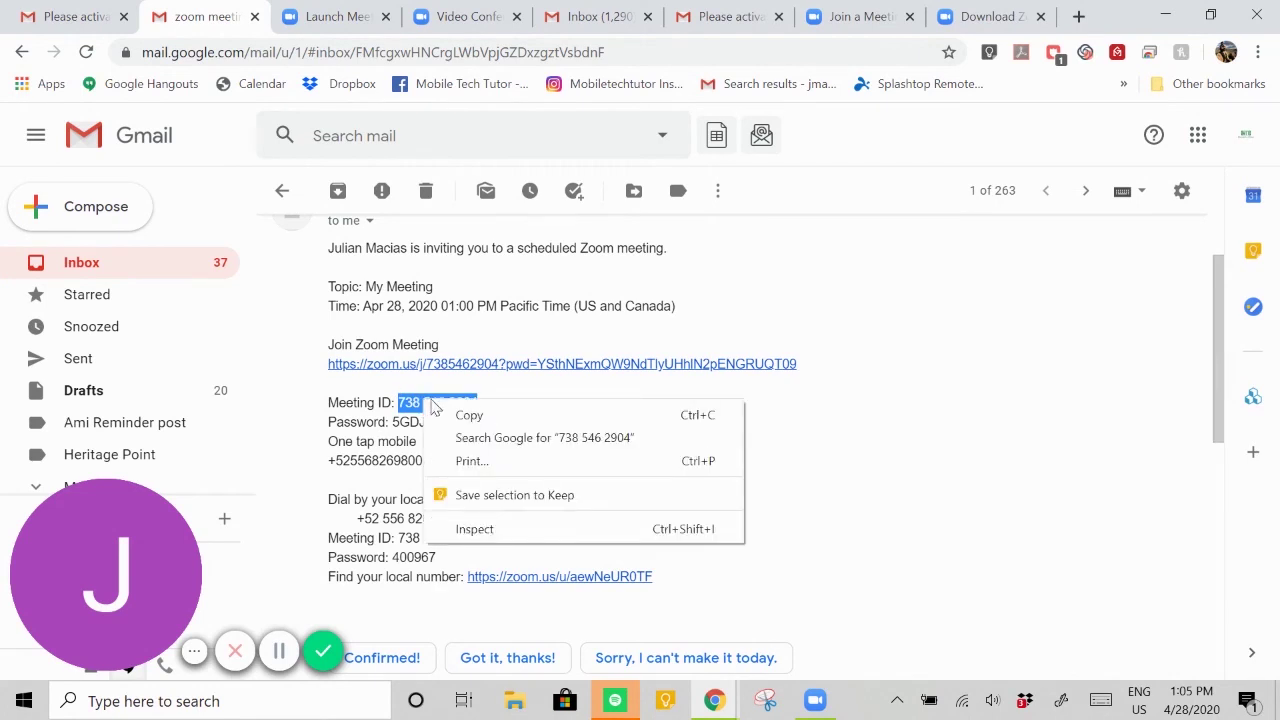
left_click(462, 416)
- Paste the ID into the join field, join through the Zoom app, then leave the meeting
left_click(838, 22)
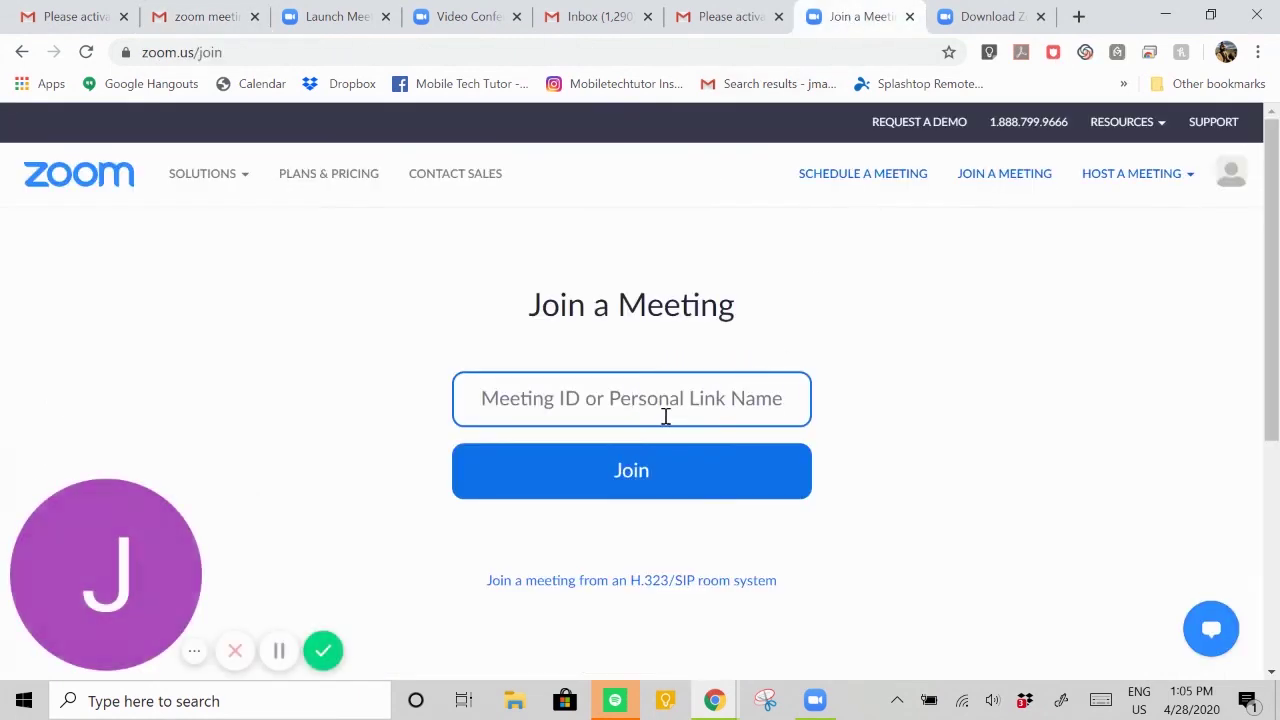
right_click(658, 410)
left_click(745, 246)
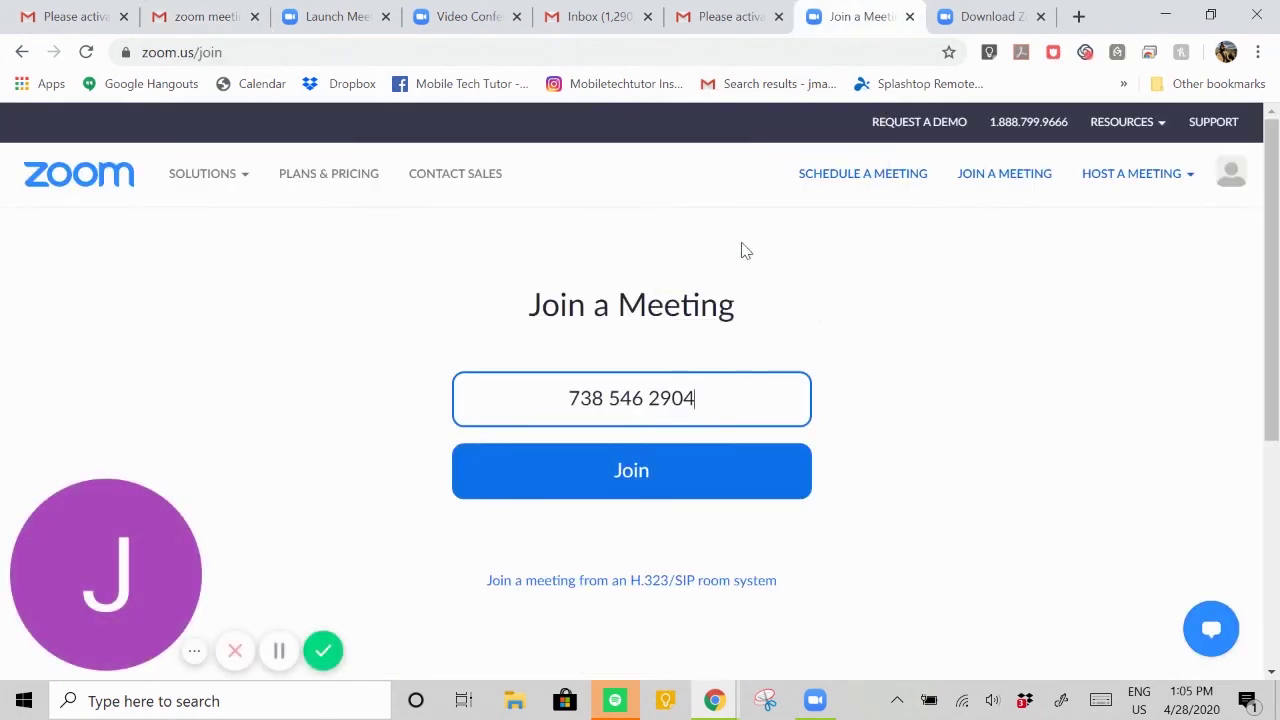
left_click(808, 452)
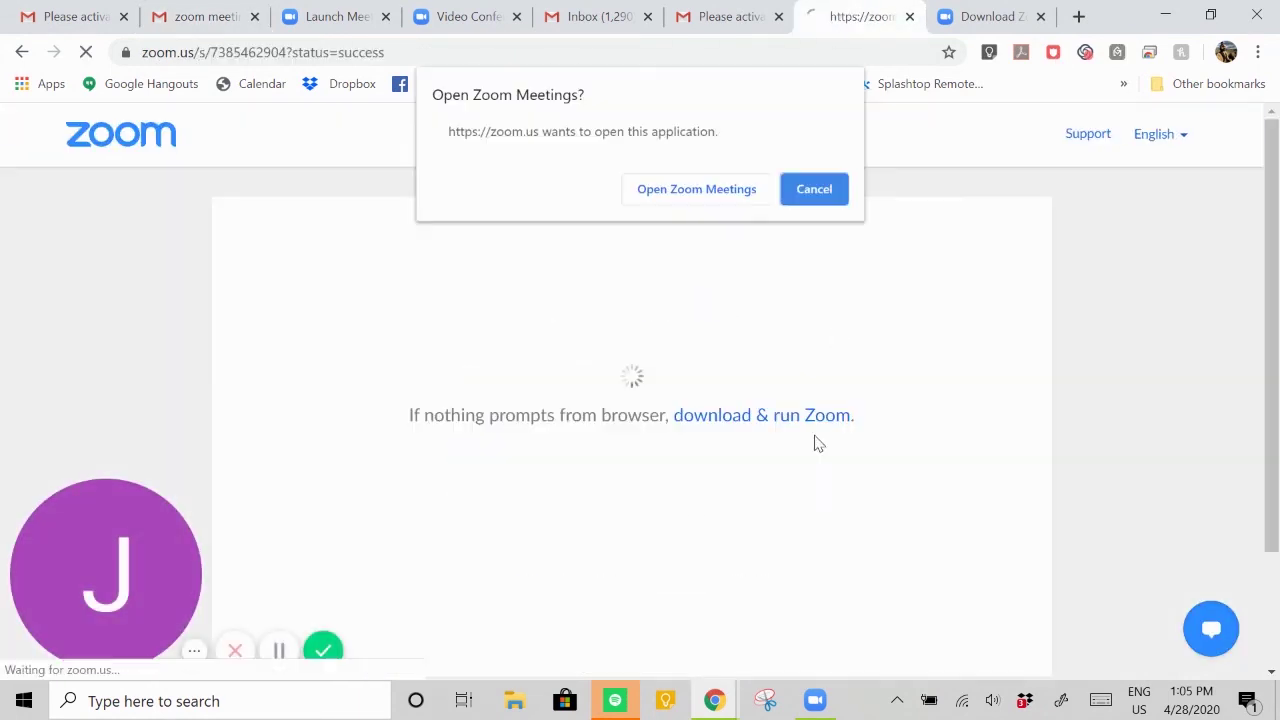
left_click(723, 192)
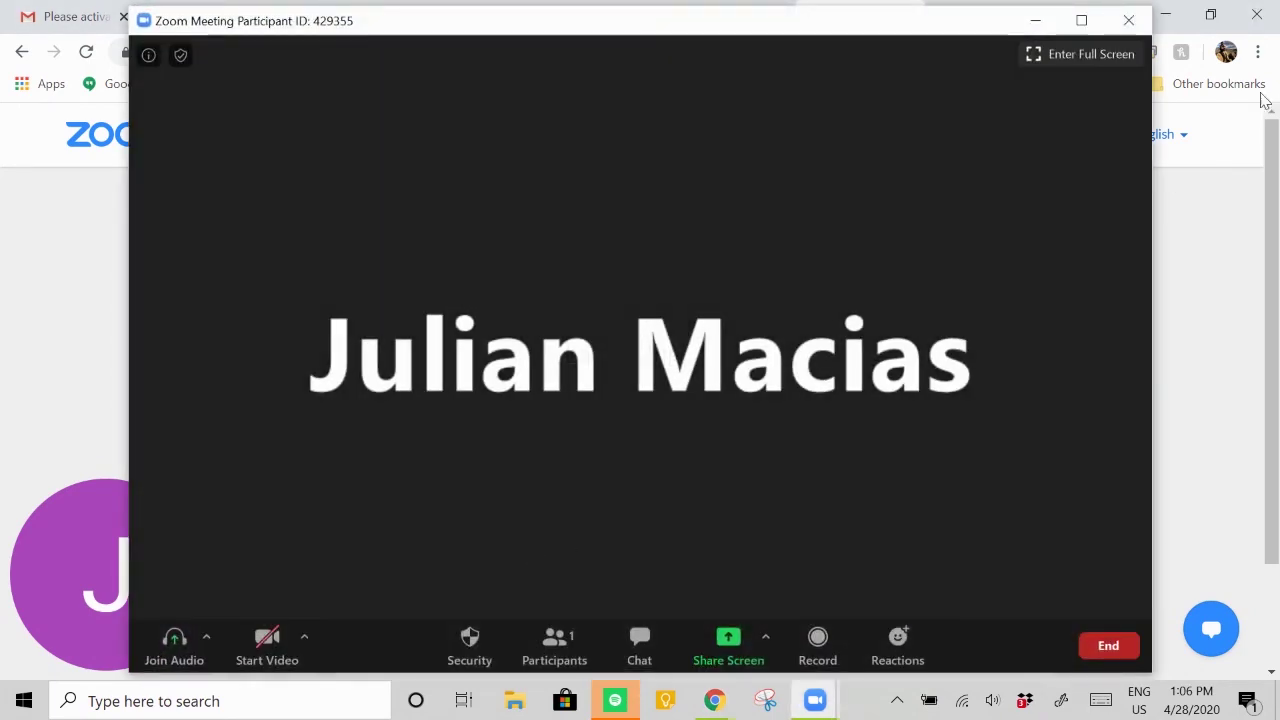
left_click(1128, 20)
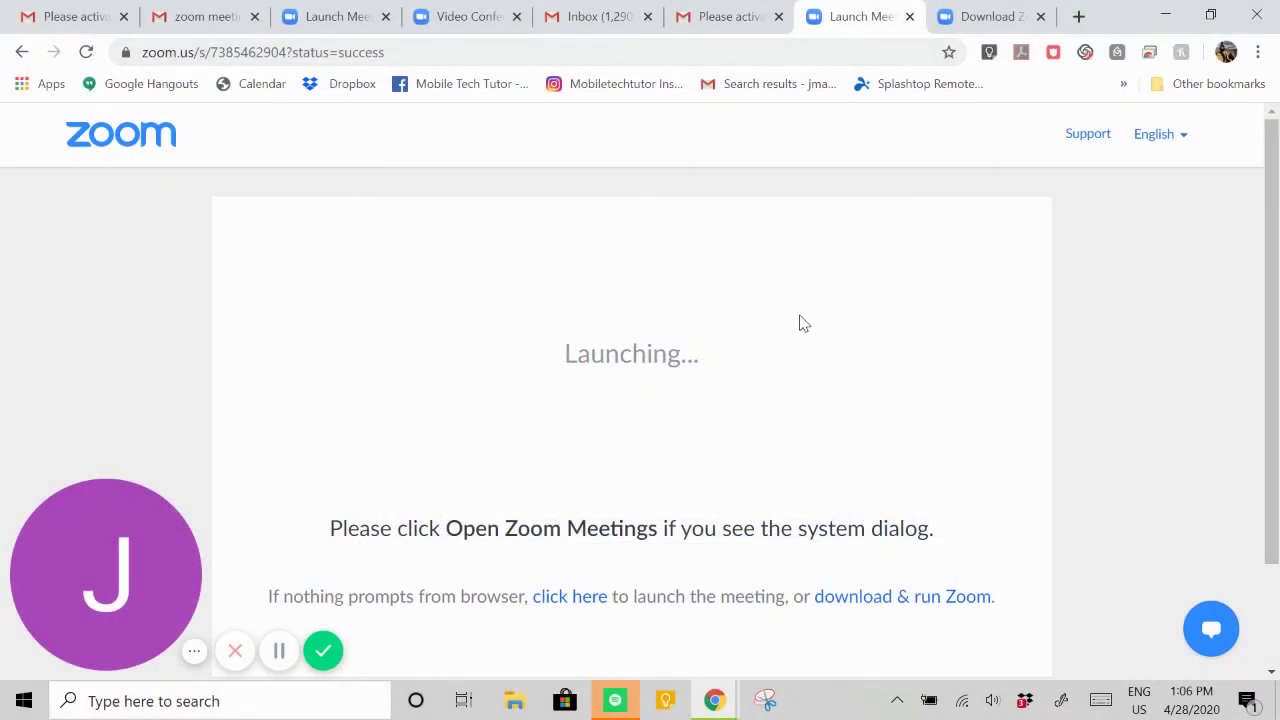
- Host a new meeting with video off and let the browser launch it in the Zoom app
left_click(22, 52)
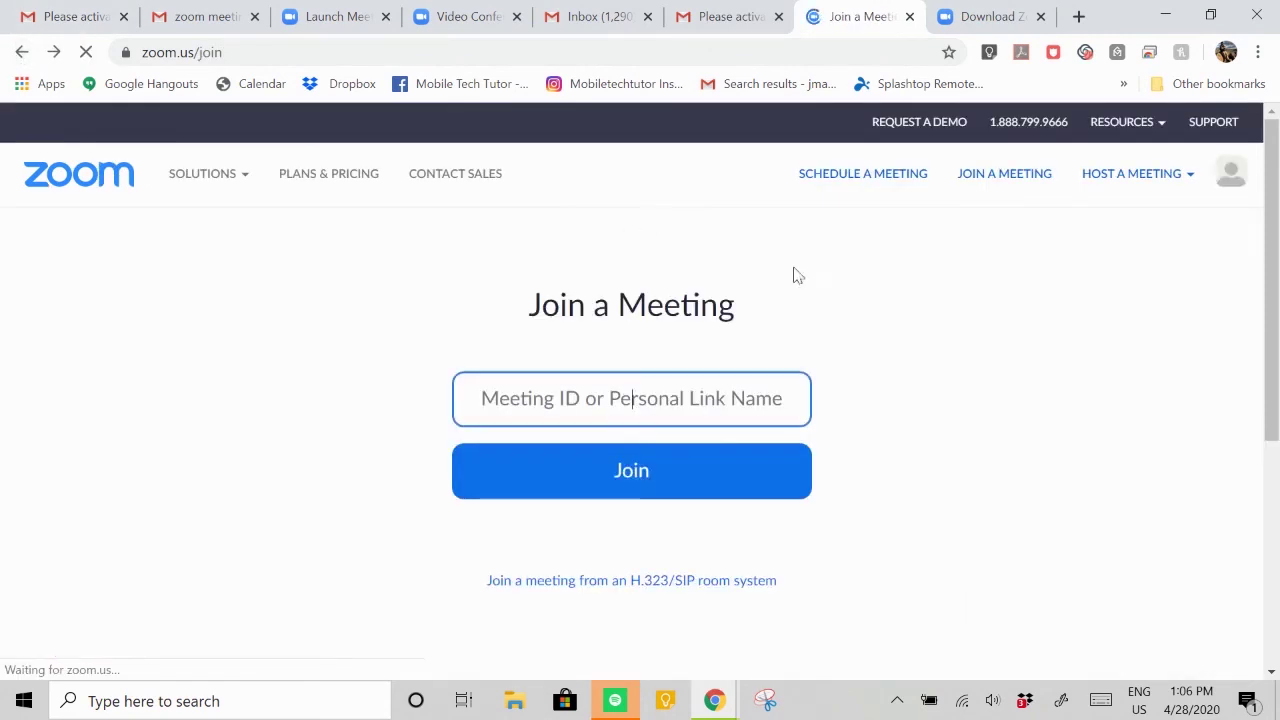
mouse_move(1120, 186)
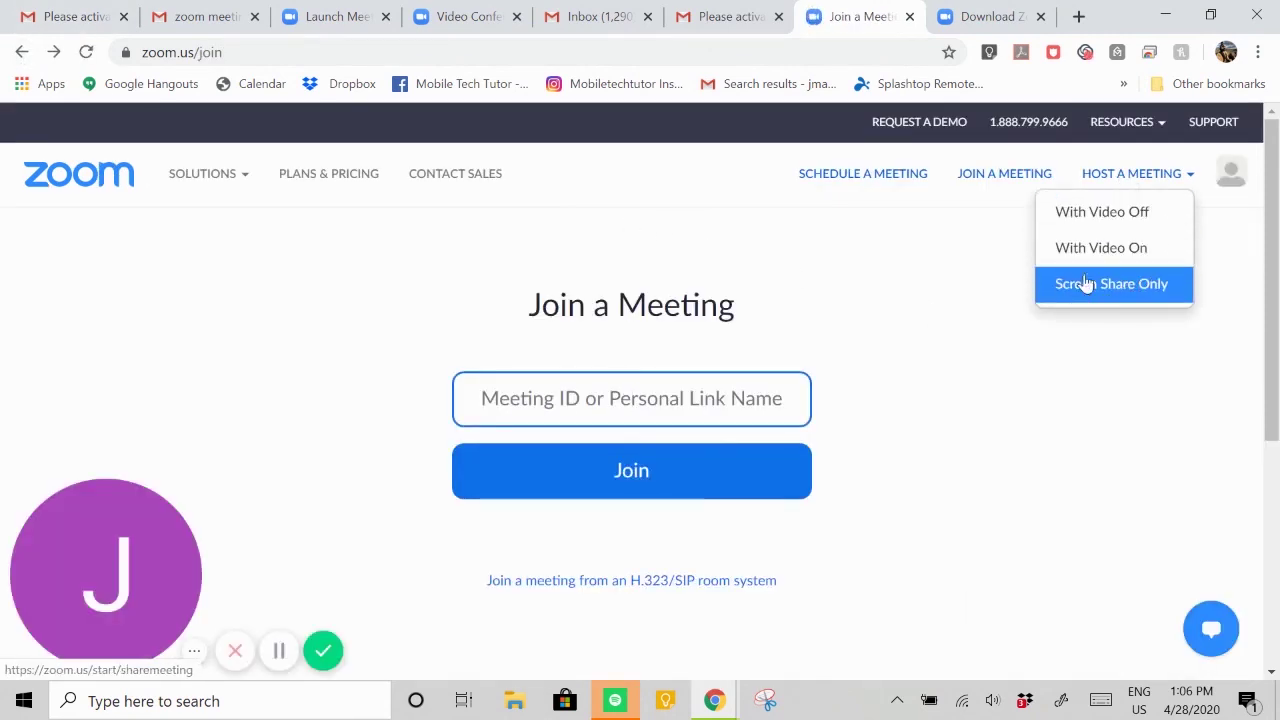
left_click(1126, 220)
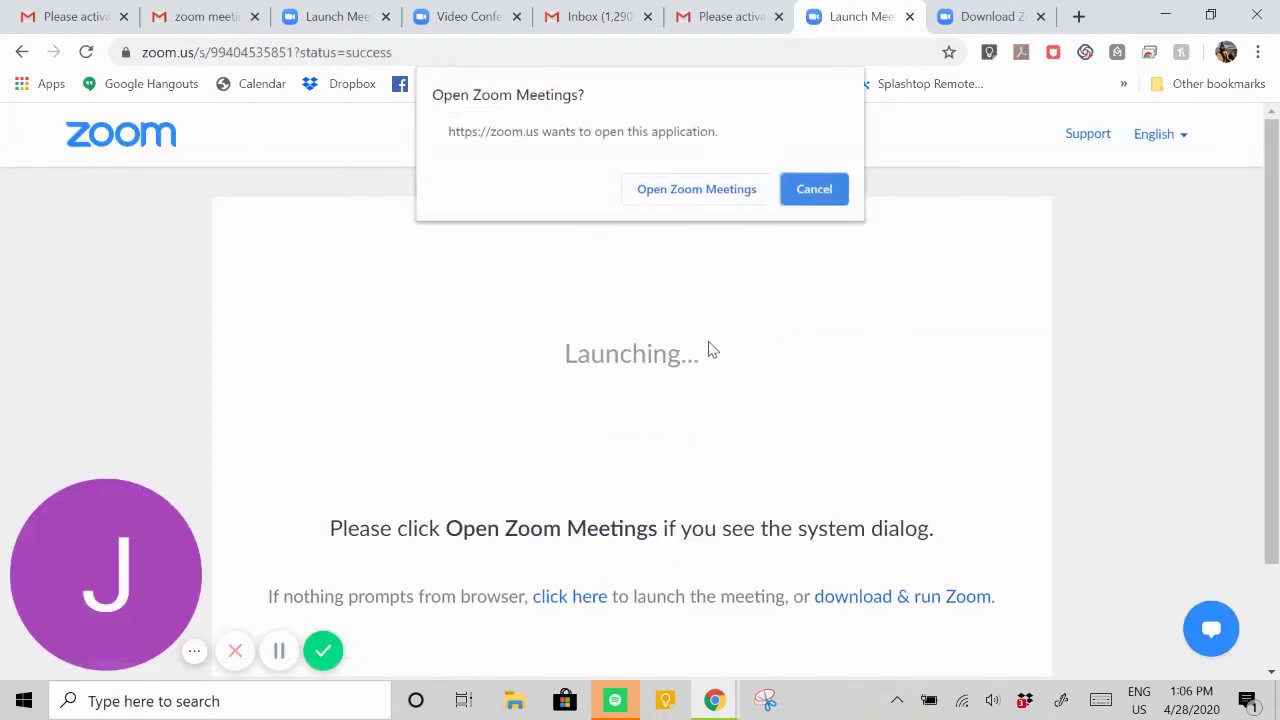
left_click(716, 184)
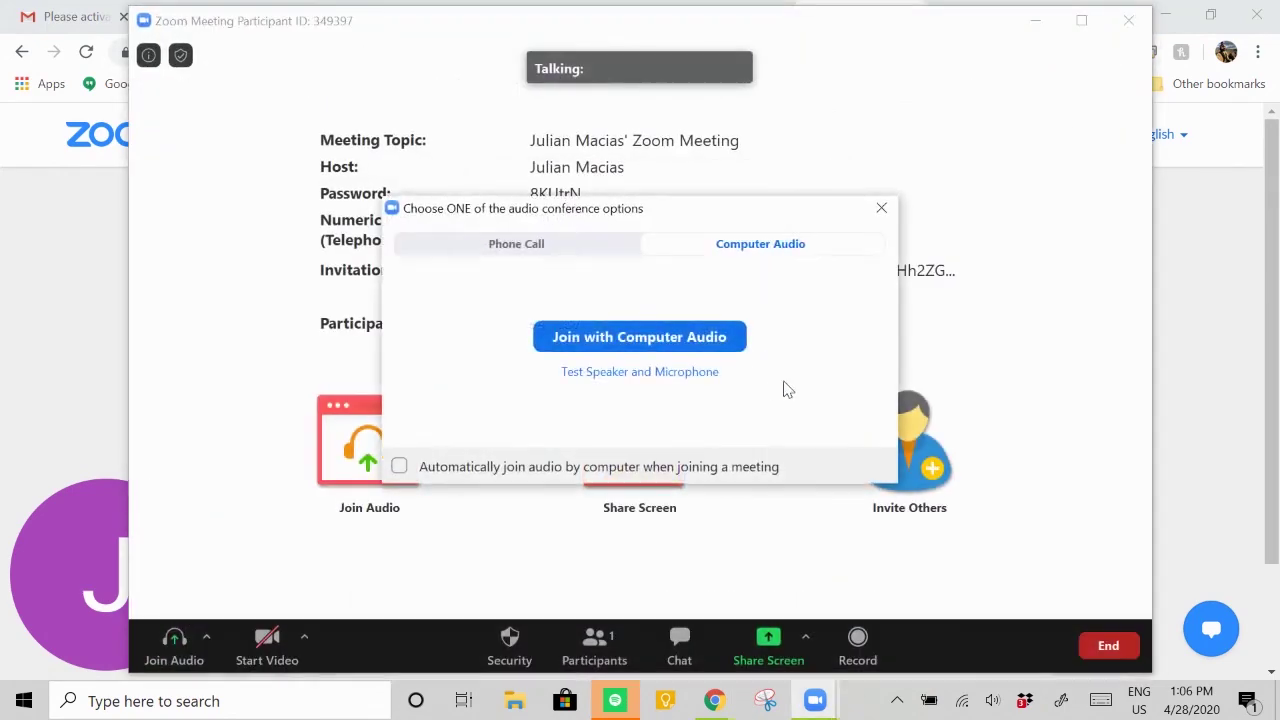
- Connect computer audio and copy the hosted meeting's invitation to the clipboard
left_click(671, 340)
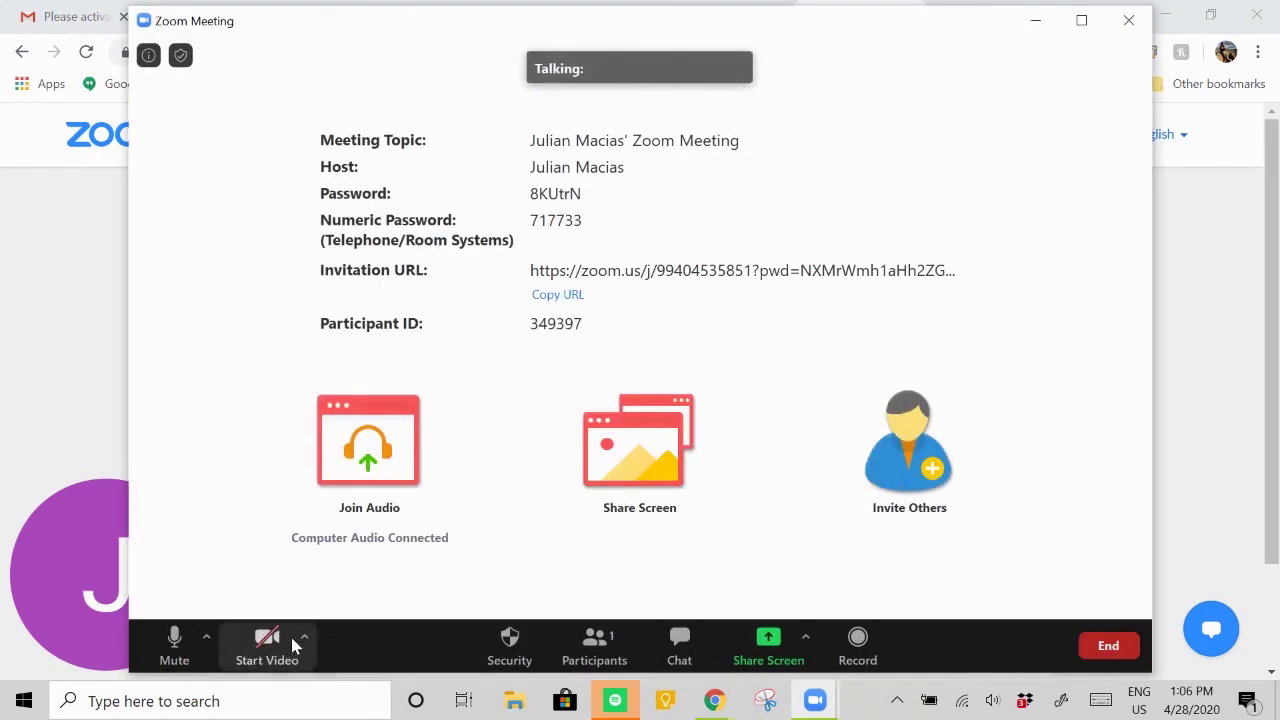
left_click(266, 645)
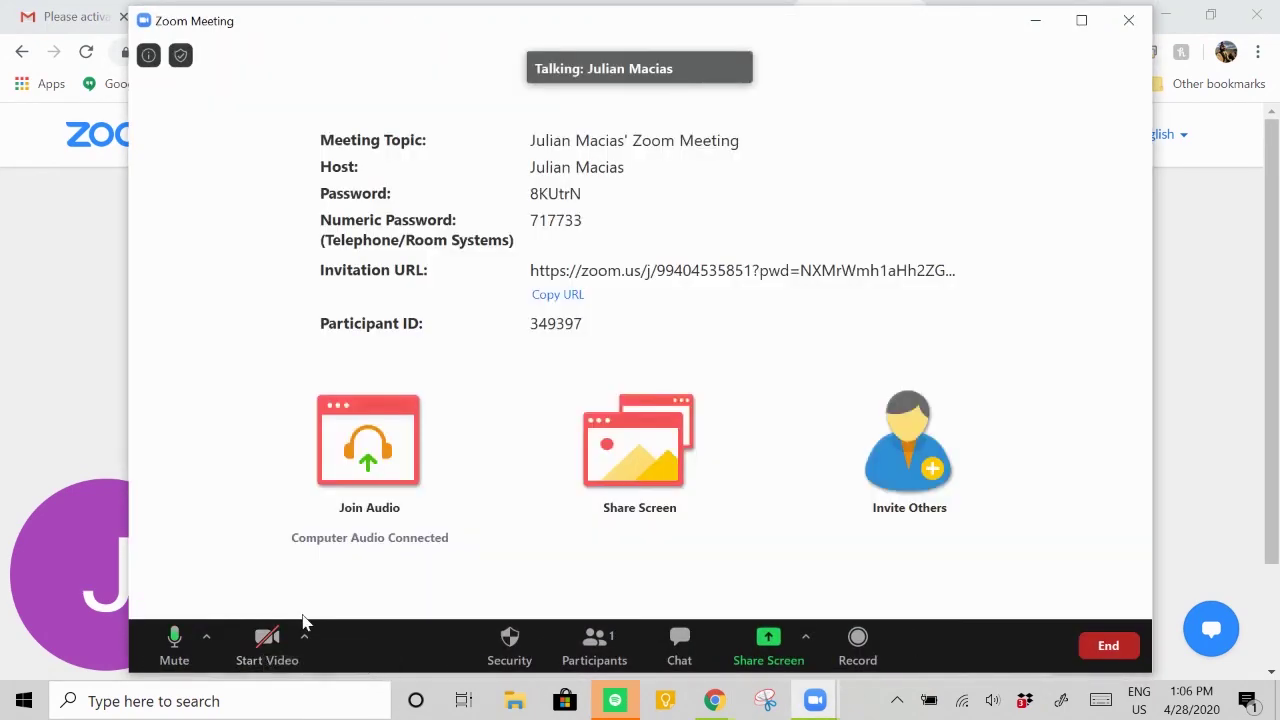
left_click(934, 470)
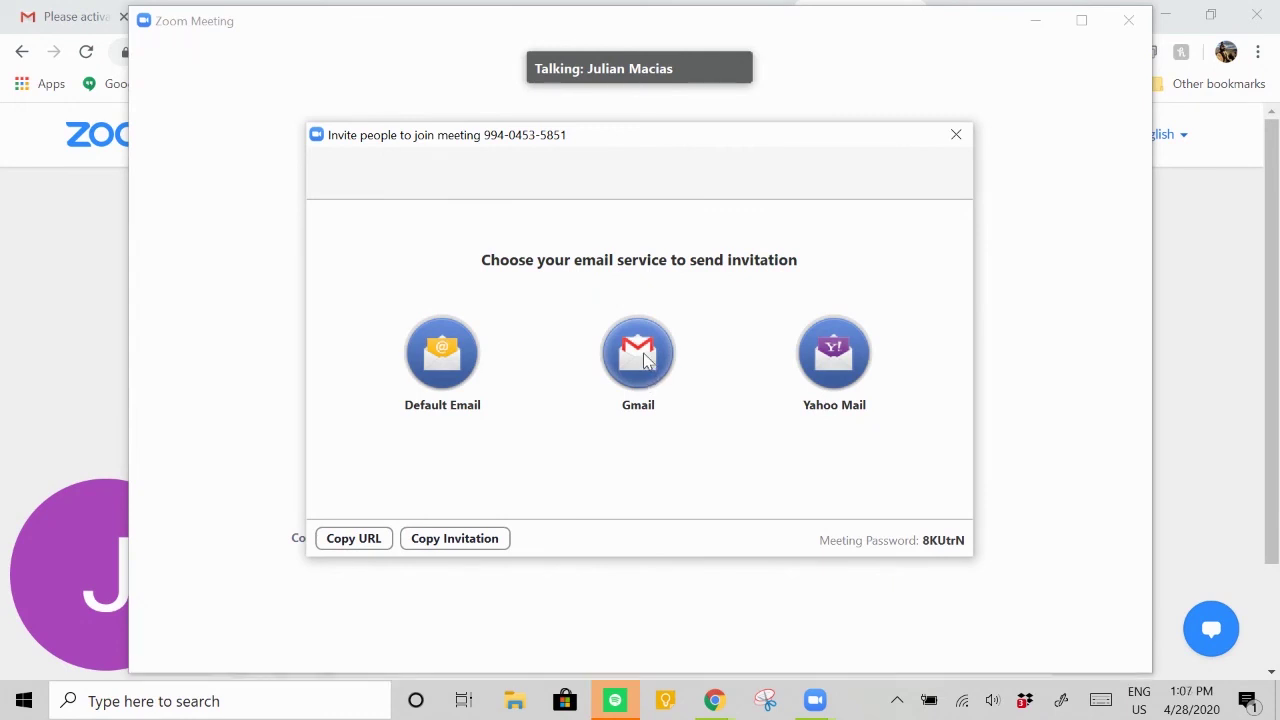
left_click(457, 545)
- Close the invitation window and leave the hosted meeting
left_click(957, 137)
left_click(1116, 22)
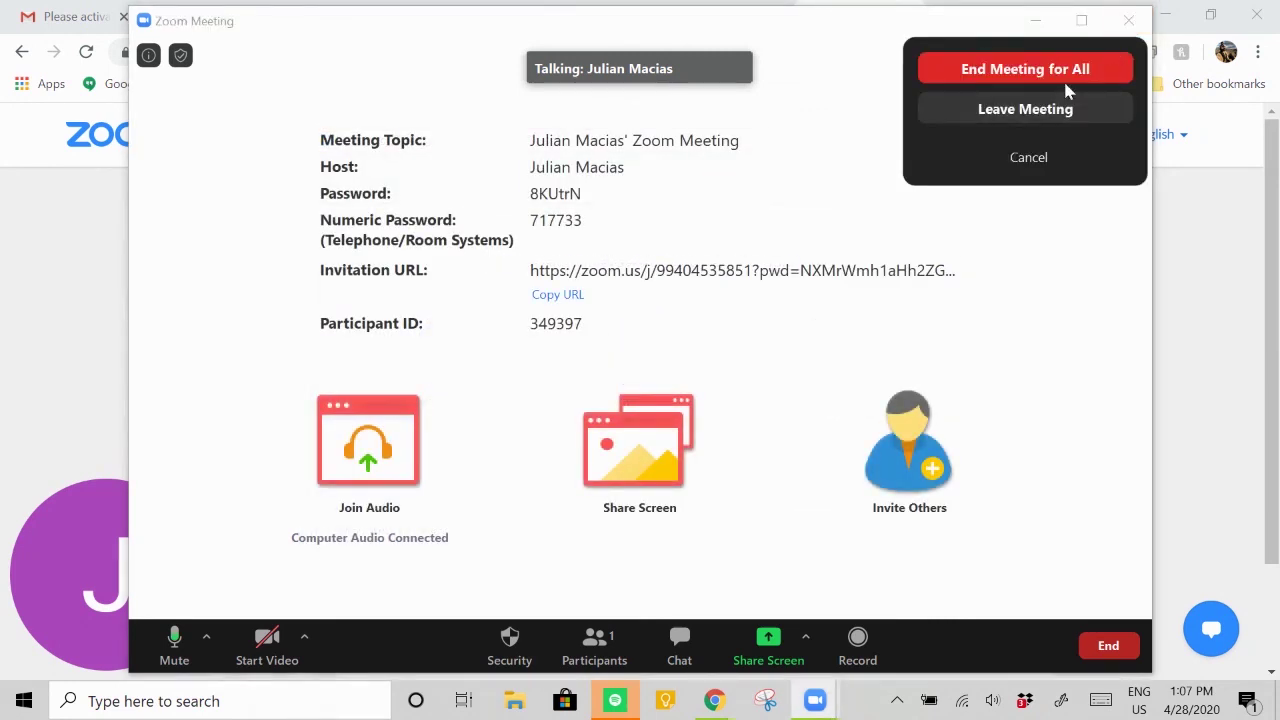
left_click(1049, 113)
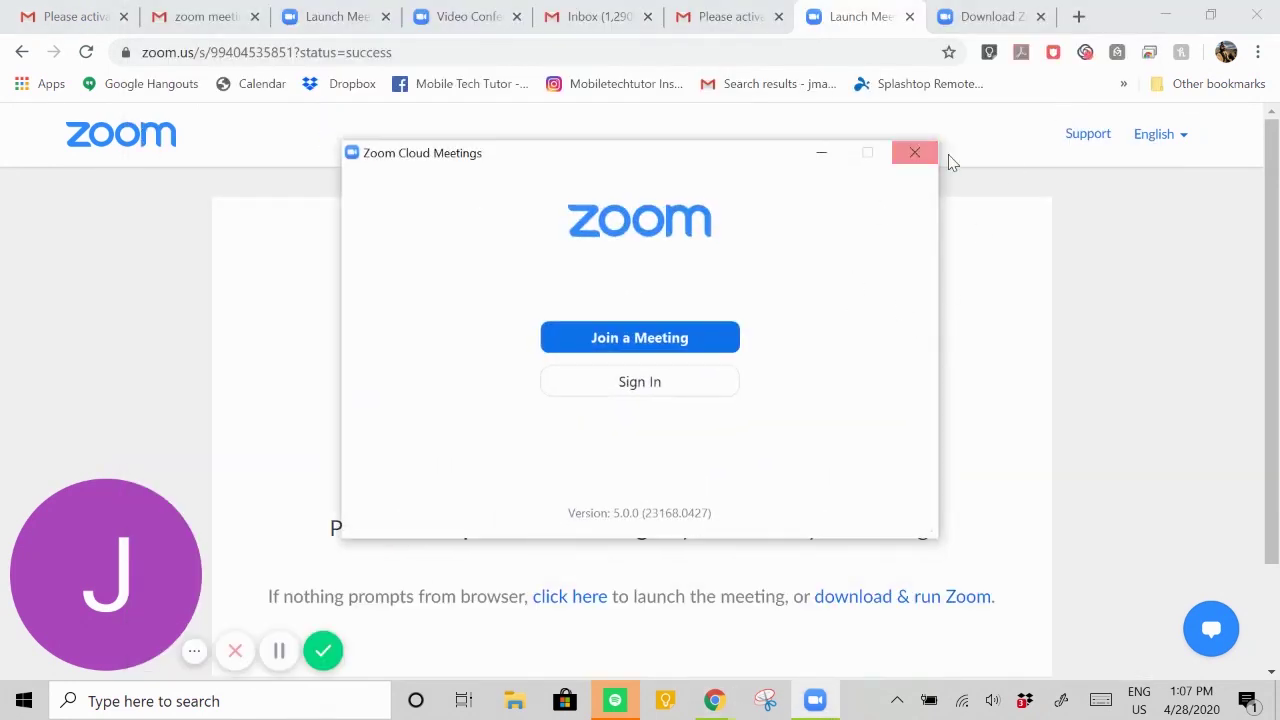
- Close the leftover Zoom Cloud Meetings window and navigate the browser back to Schedule a Meeting
left_click(920, 157)
left_click(22, 52)
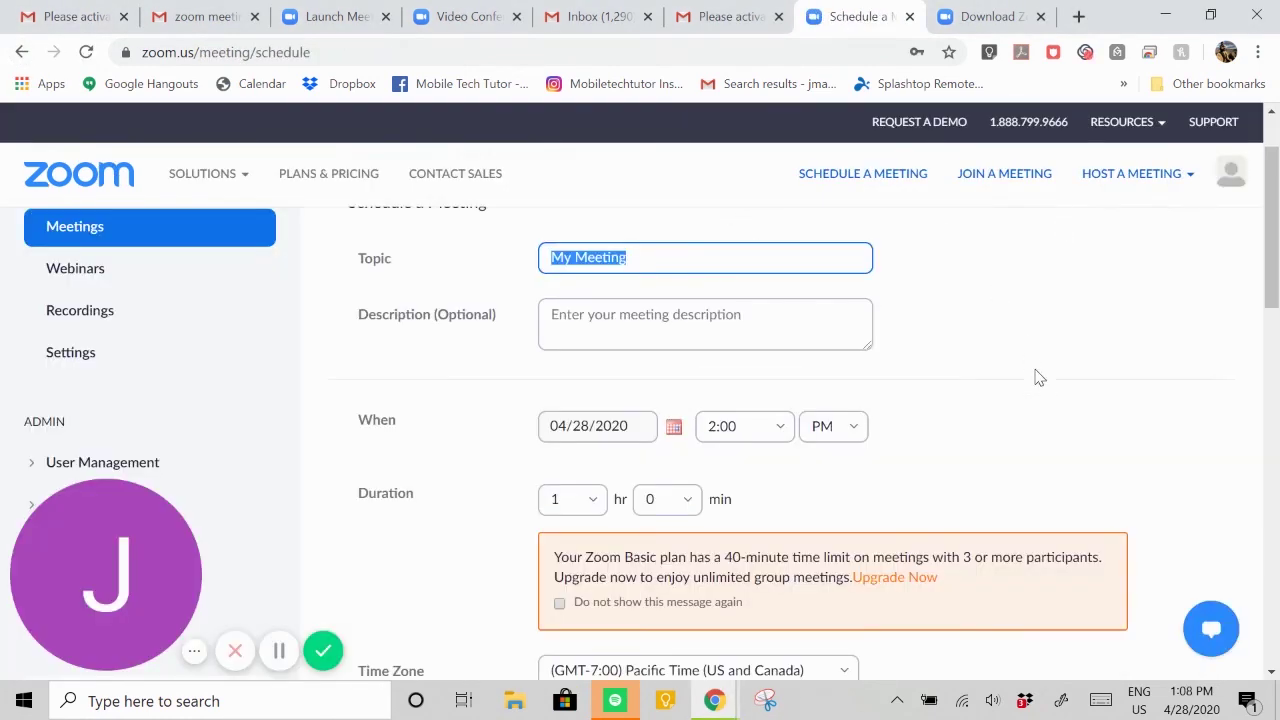
scroll(1058, 375, "up", 1)
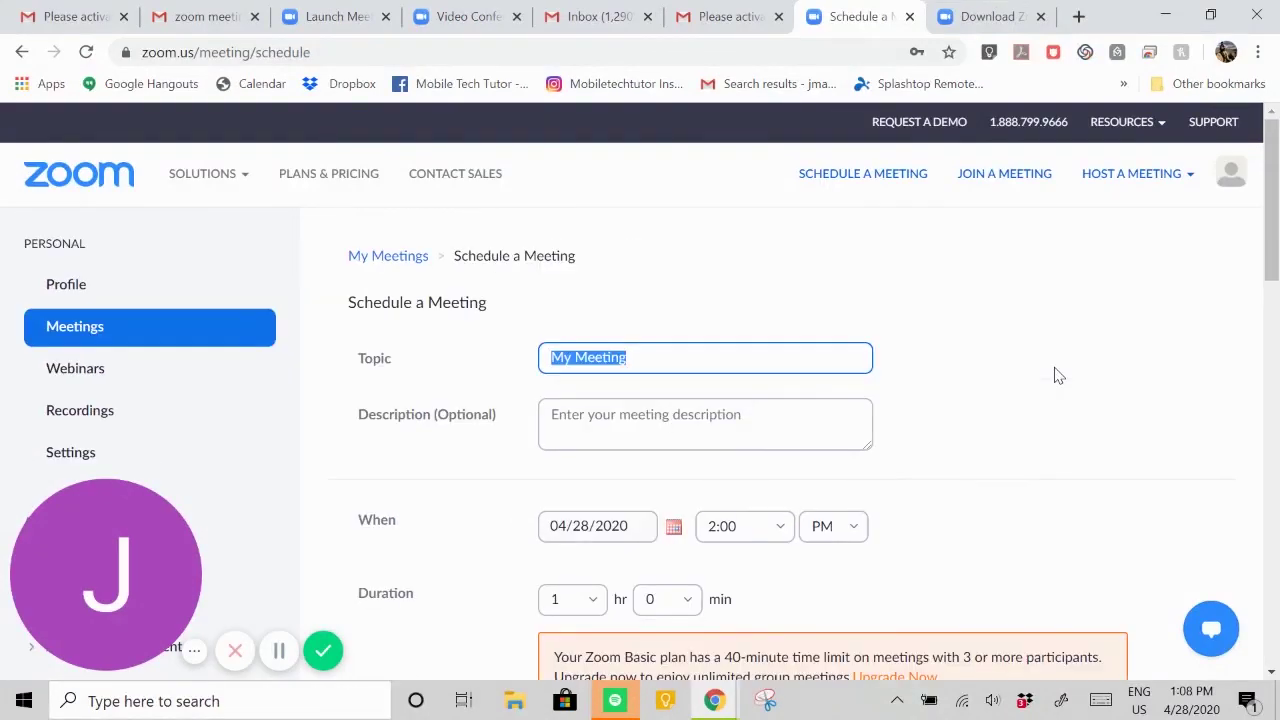